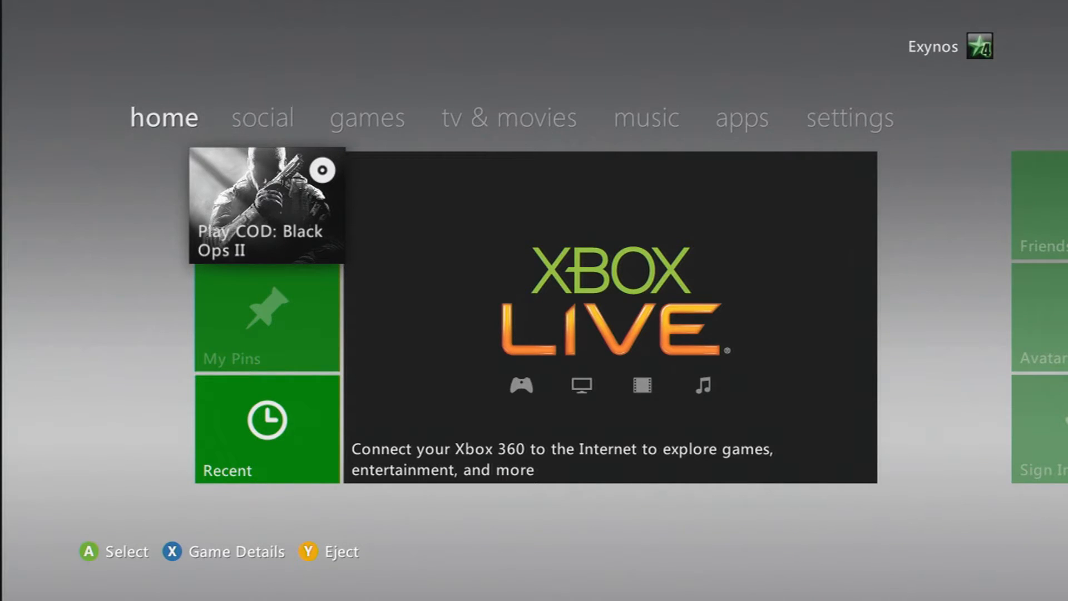
Go to the social section of the Xbox dashboard and move the highlight among the Friends, Avatar Store and Sign In or Out tiles
{"action": "key", "text": "Right"}
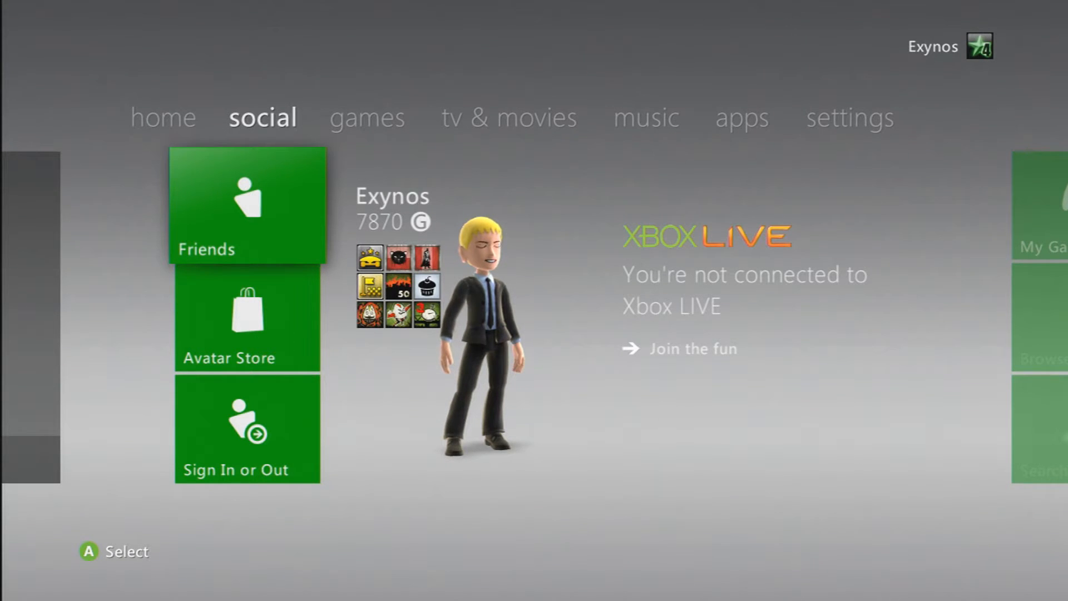
{"action": "key", "text": "Down"}
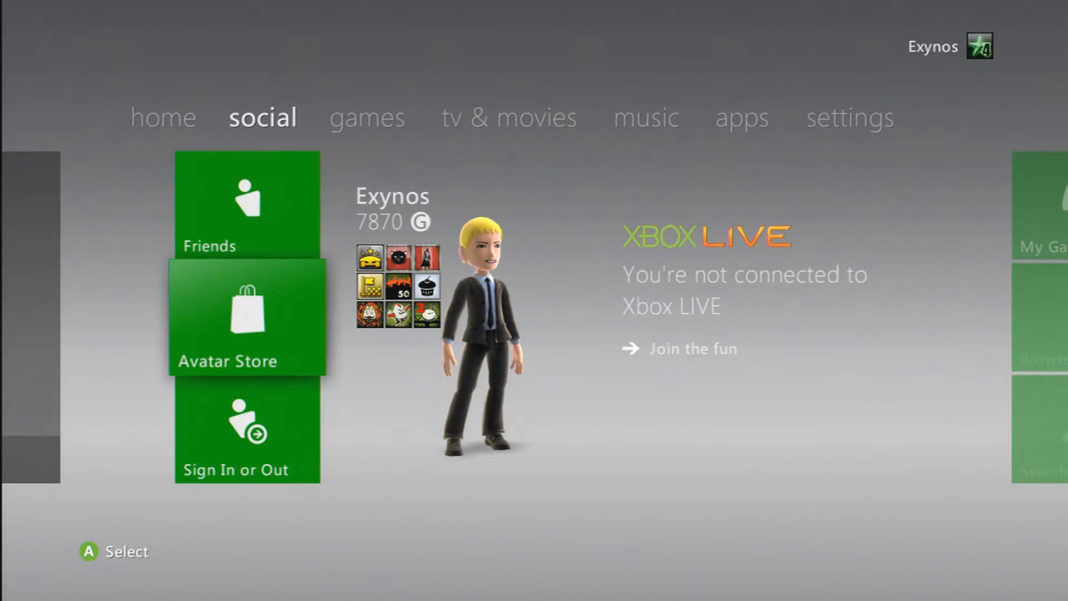
{"action": "key", "text": "Down"}
{"action": "key", "text": "Up"}
{"action": "key", "text": "Up"}
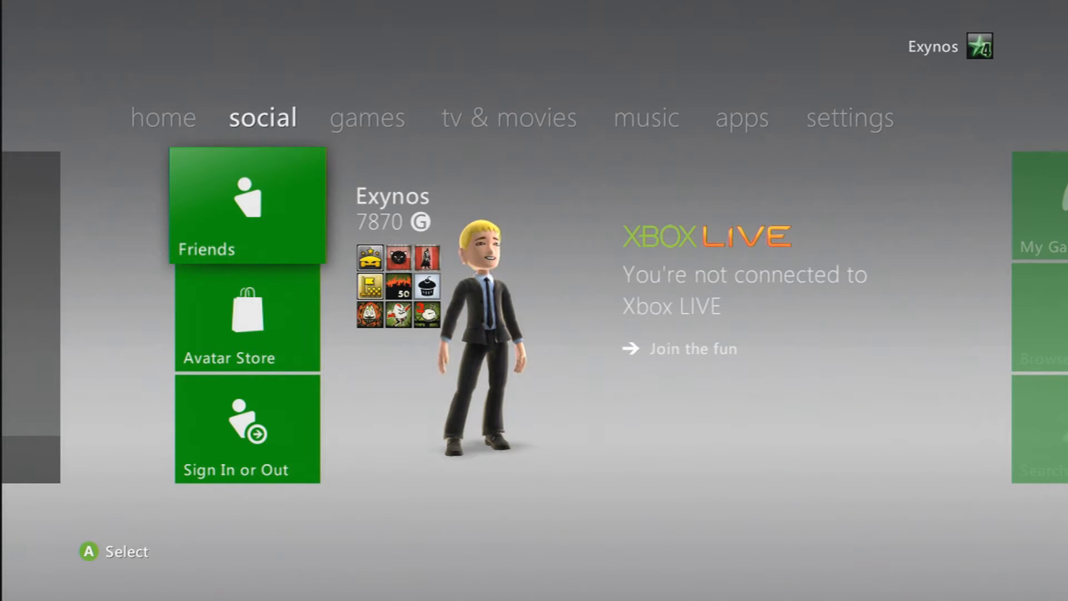
{"action": "key", "text": "Down"}
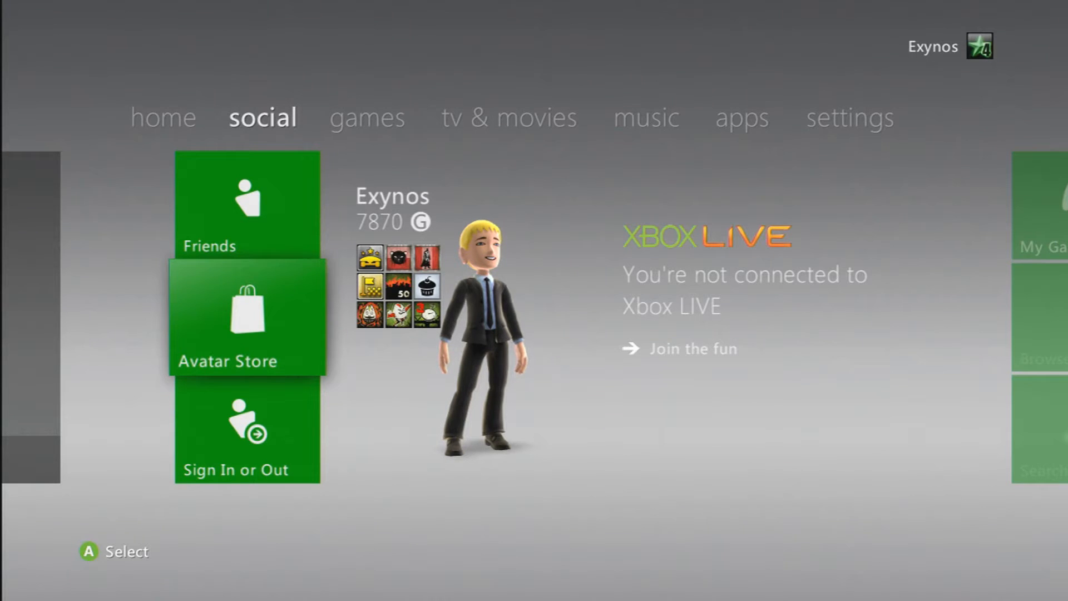
{"action": "key", "text": "Down"}
{"action": "key", "text": "Up"}
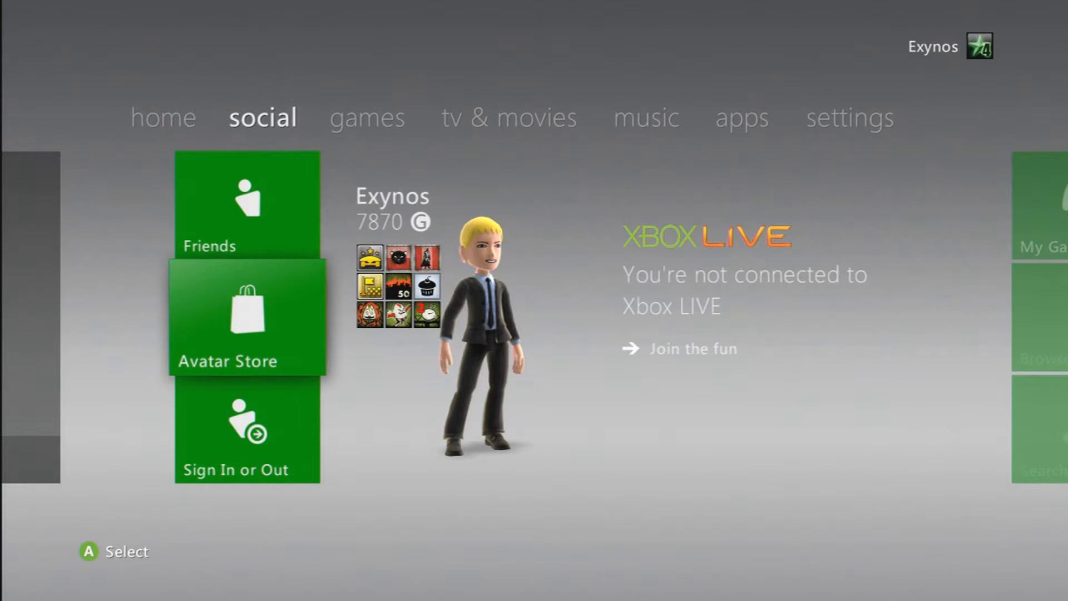
{"action": "key", "text": "Up"}
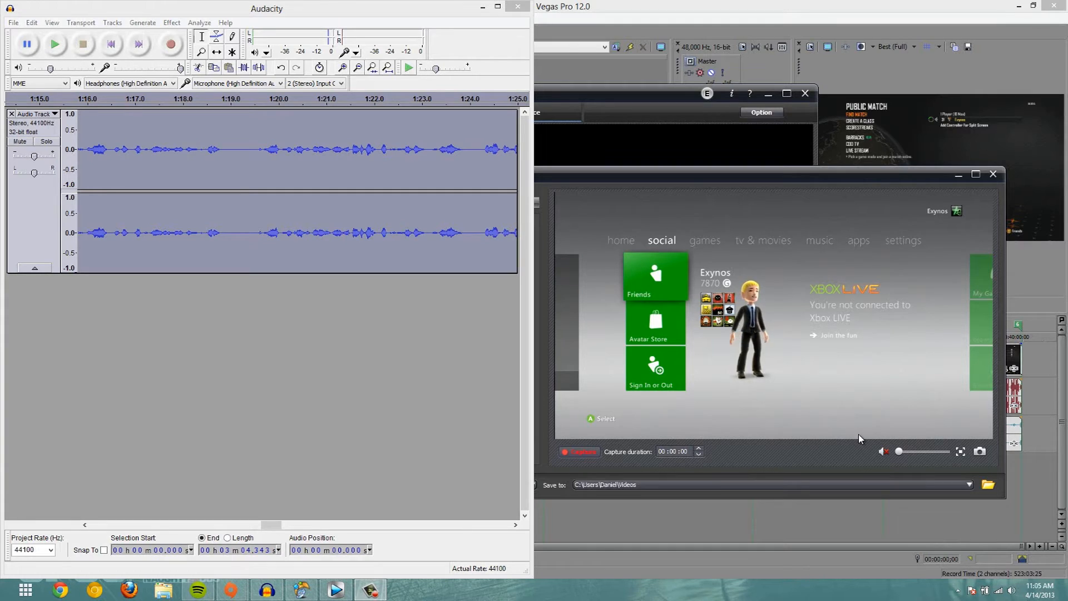
Switch to Audacity and export the recorded commentary to the Desktop as a 16-bit WAV file named Livecommtut, leaving the metadata blank
{"action": "double_click", "coordinate": [424, 4]}
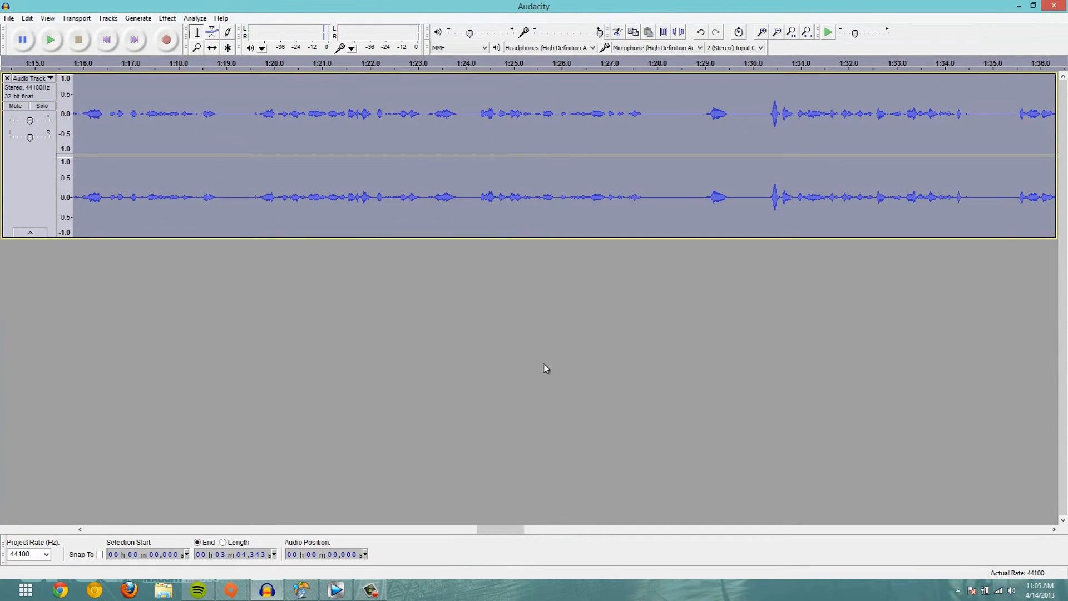
{"action": "left_click_drag", "start_coordinate": [492, 533], "coordinate": [338, 503]}
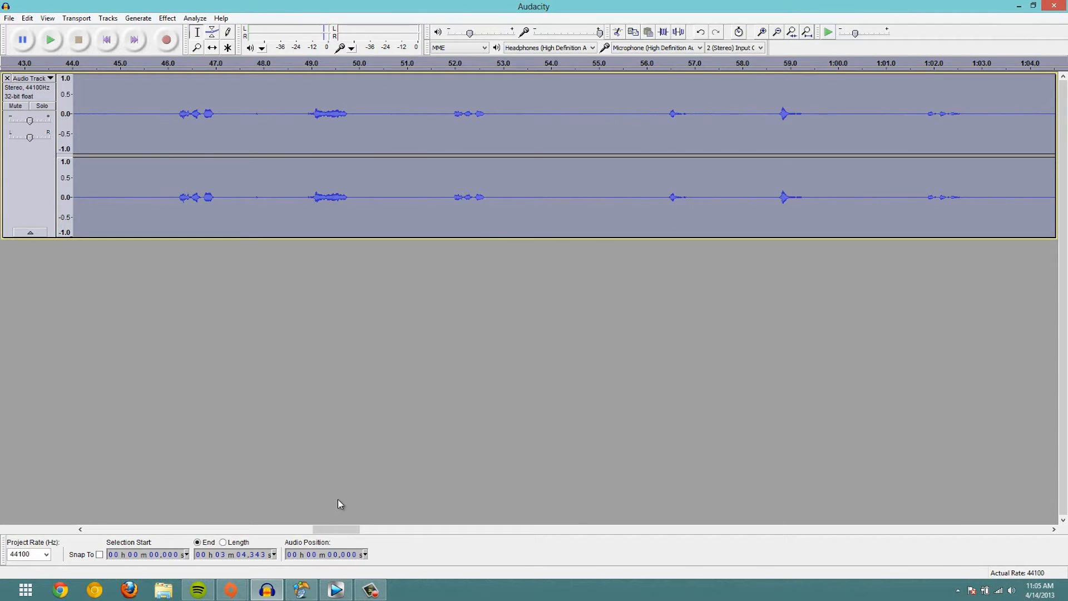
{"action": "left_click_drag", "start_coordinate": [345, 529], "coordinate": [80, 94]}
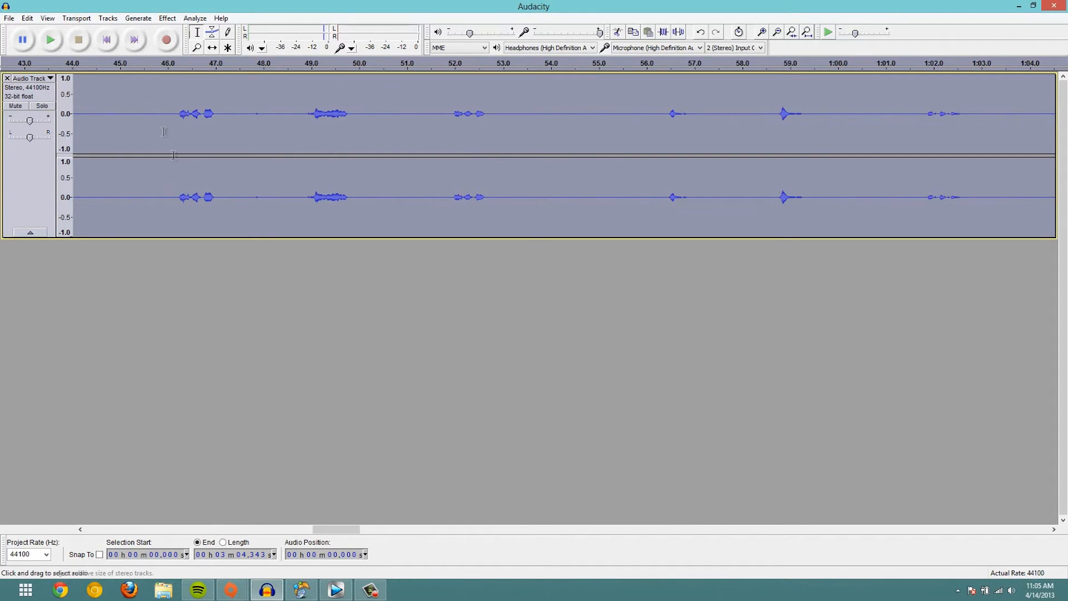
{"action": "left_click", "coordinate": [9, 18]}
{"action": "left_click", "coordinate": [70, 173]}
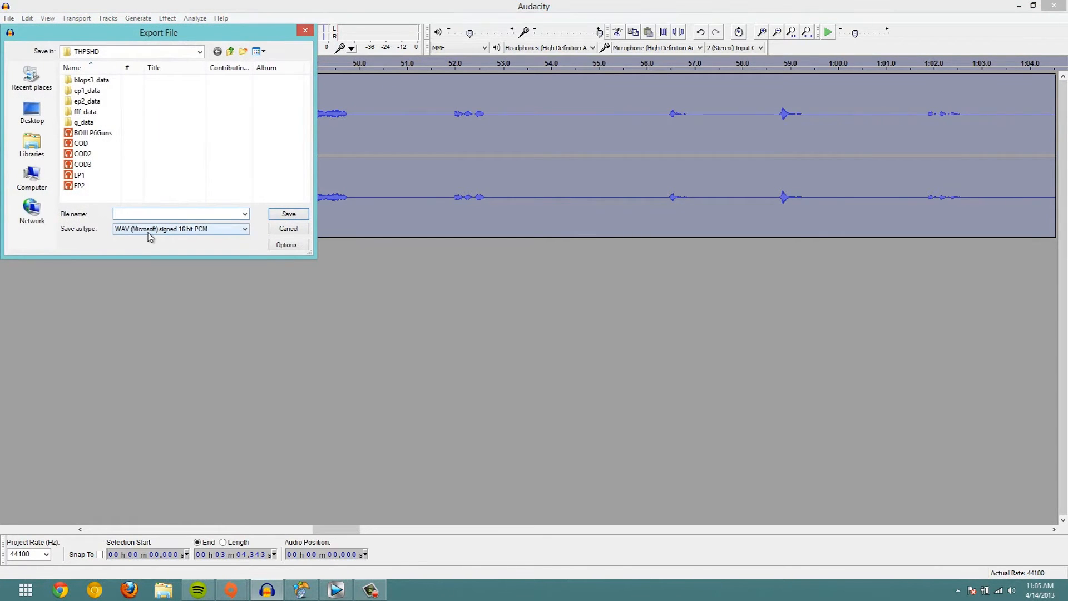
{"action": "left_click", "coordinate": [32, 111]}
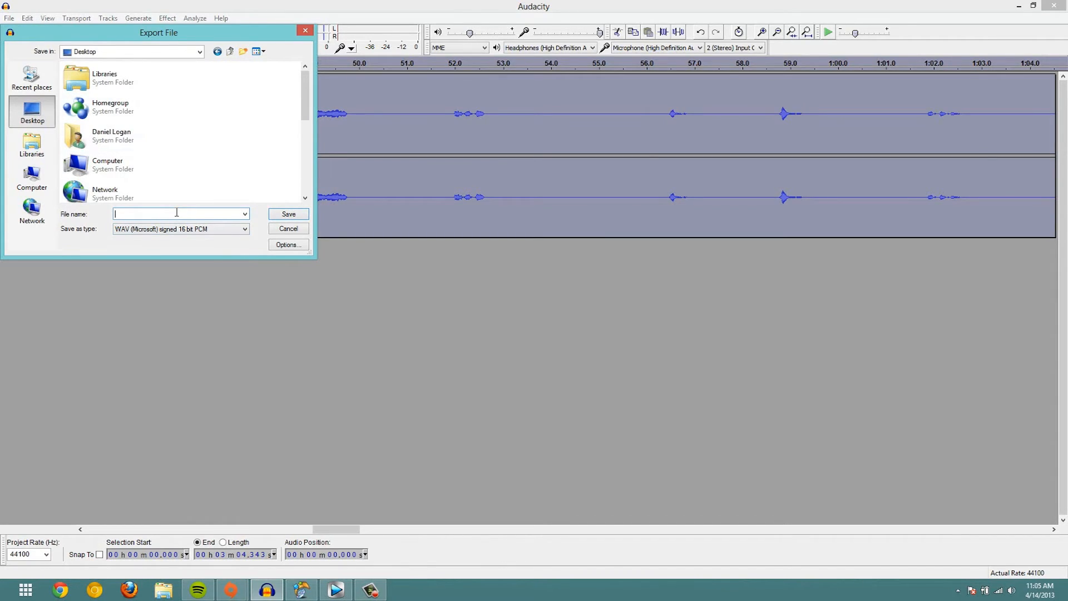
{"action": "type", "text": "L"}
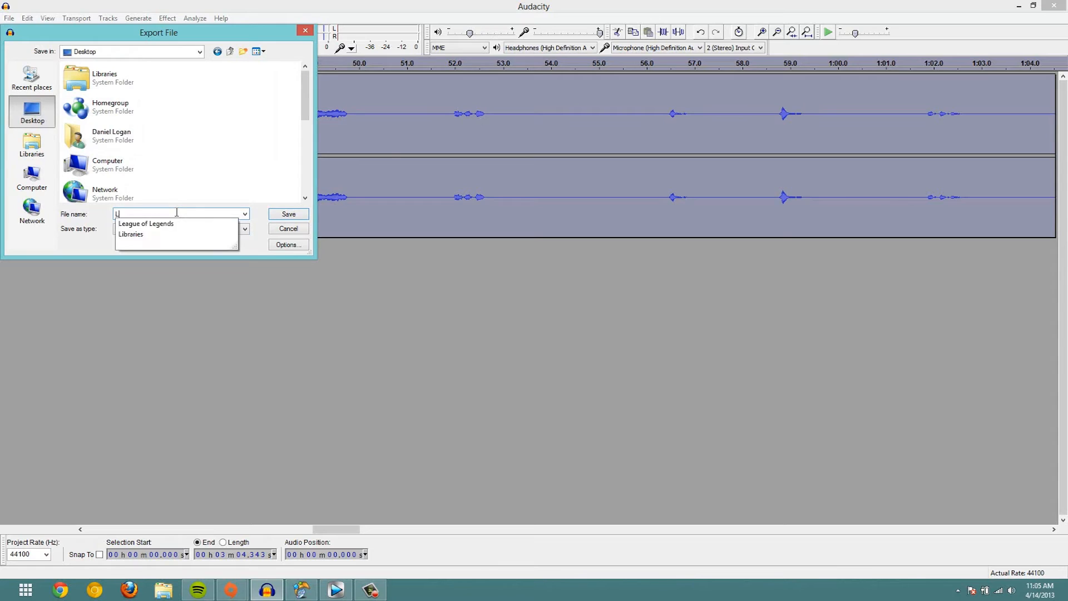
{"action": "type", "text": "ivecommtut"}
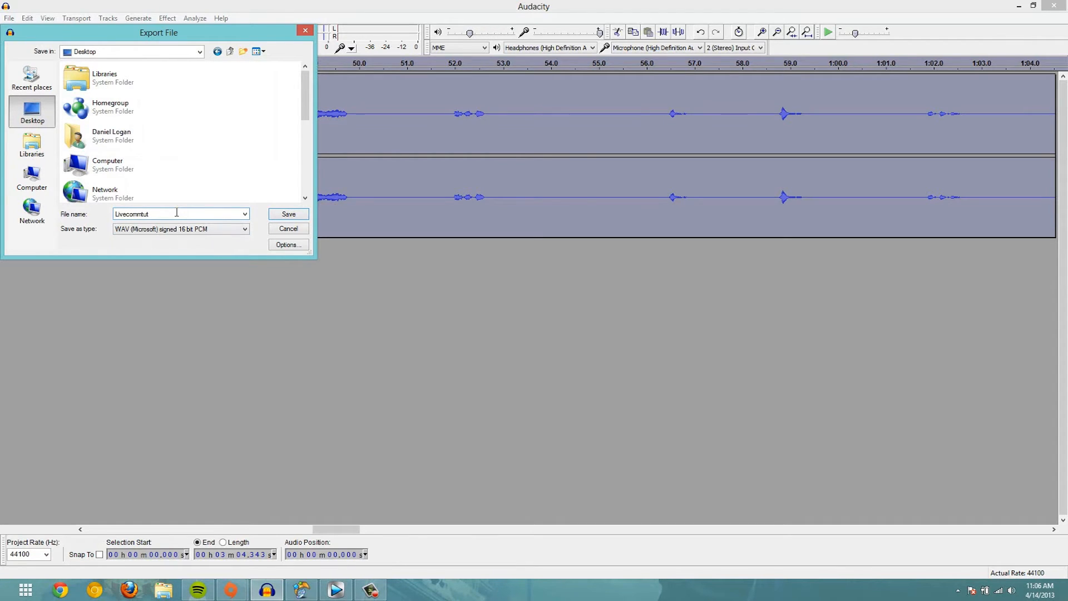
{"action": "left_click", "coordinate": [303, 217]}
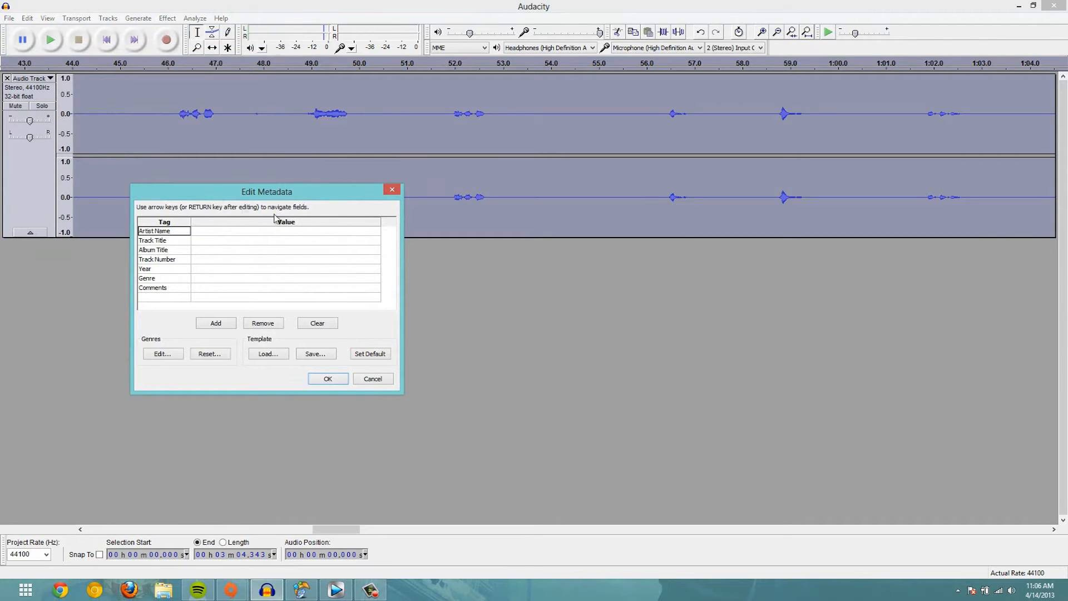
{"action": "left_click", "coordinate": [335, 383]}
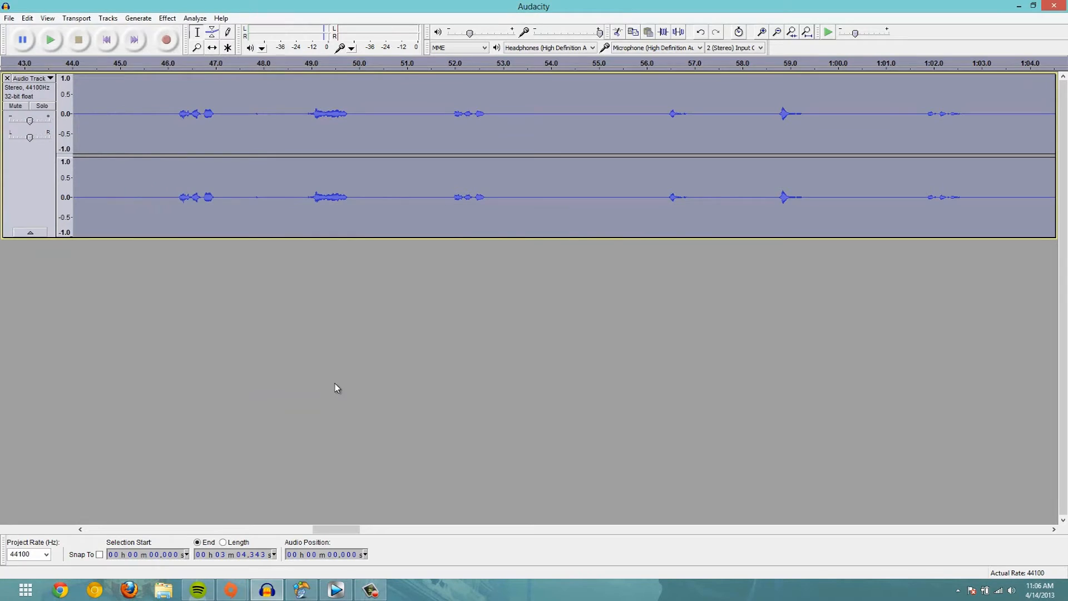
Clear the open windows off the desktop and move the Livecommtut file to an empty area of it
{"action": "left_click", "coordinate": [1018, 6]}
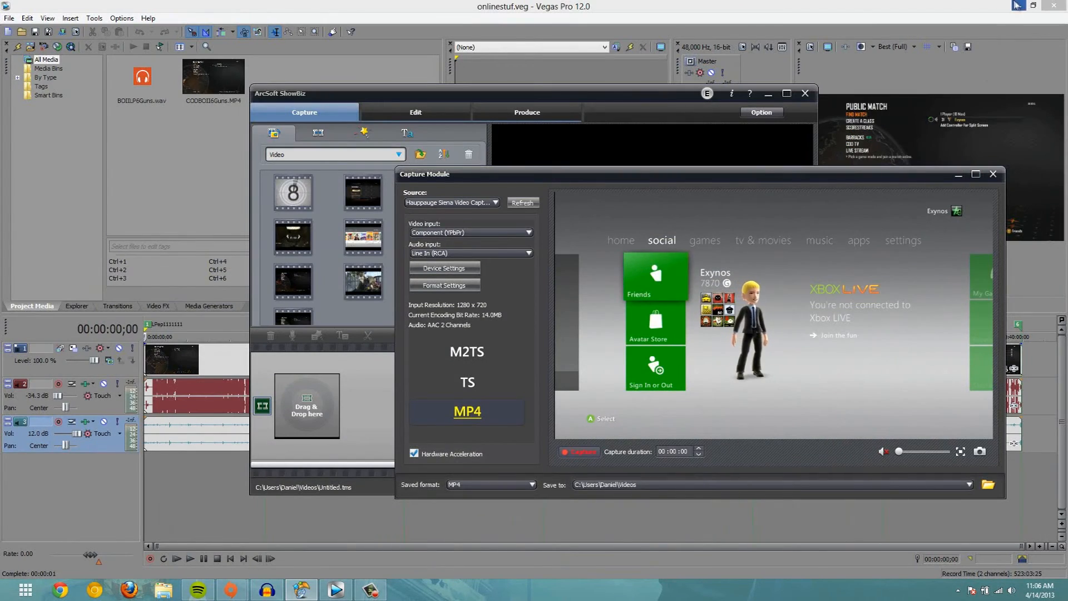
{"action": "left_click", "coordinate": [1016, 6]}
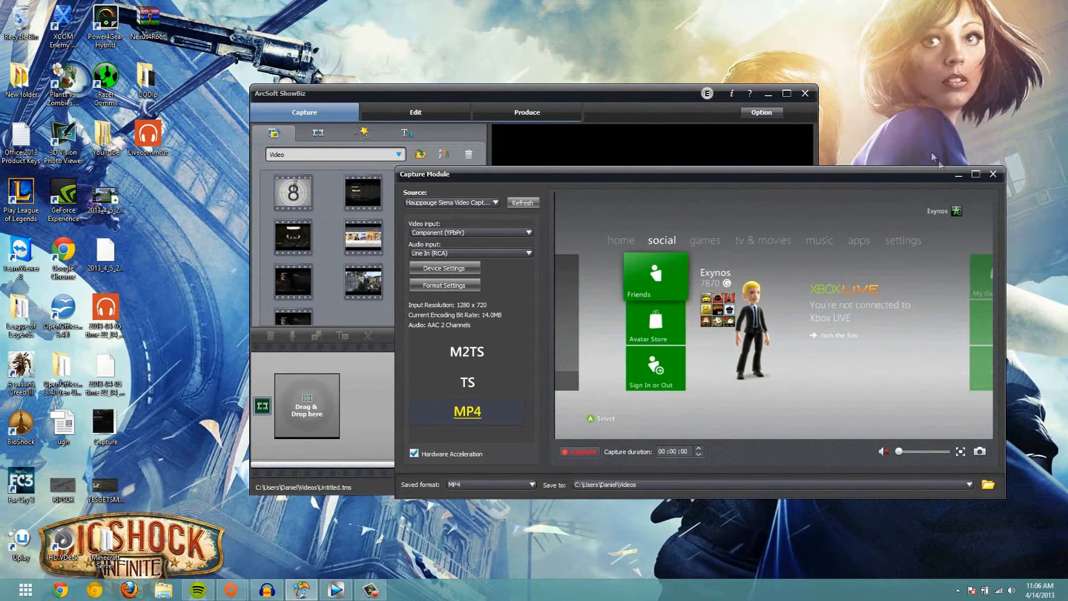
{"action": "left_click", "coordinate": [957, 174]}
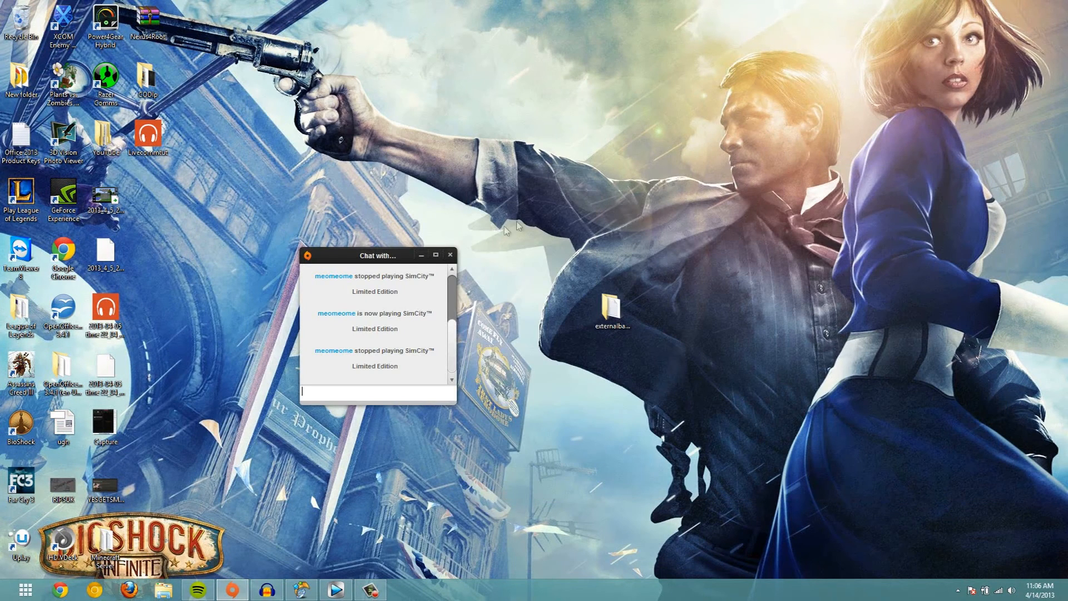
{"action": "left_click", "coordinate": [450, 254]}
{"action": "left_click_drag", "start_coordinate": [187, 185], "coordinate": [562, 181]}
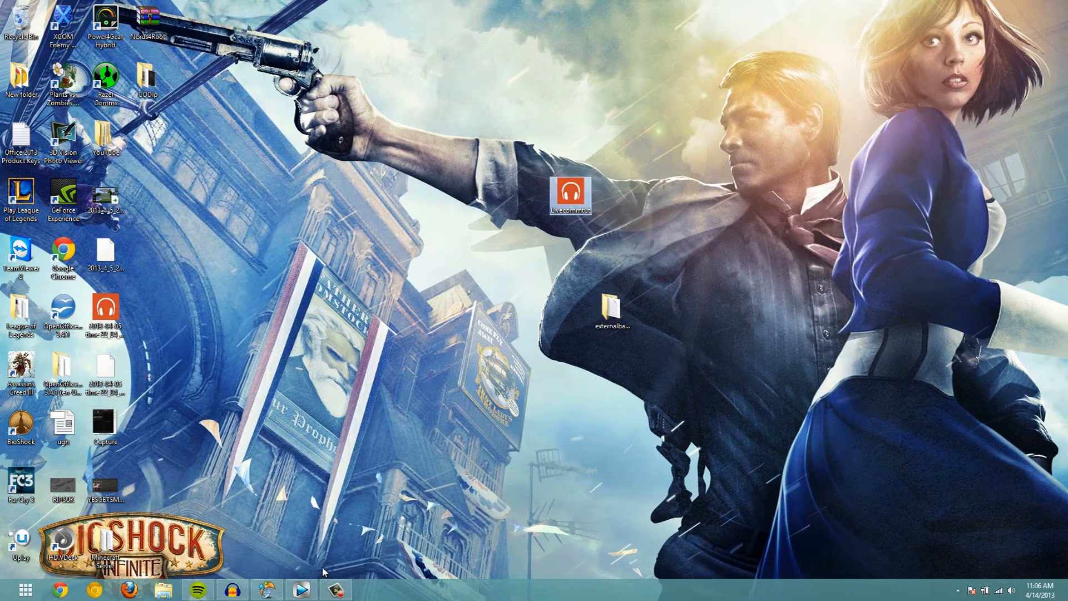
Move the captured clip 2013_4_14_10_58_54 from the Videos library to the desktop beside the Livecommtut file
{"action": "left_click", "coordinate": [163, 590]}
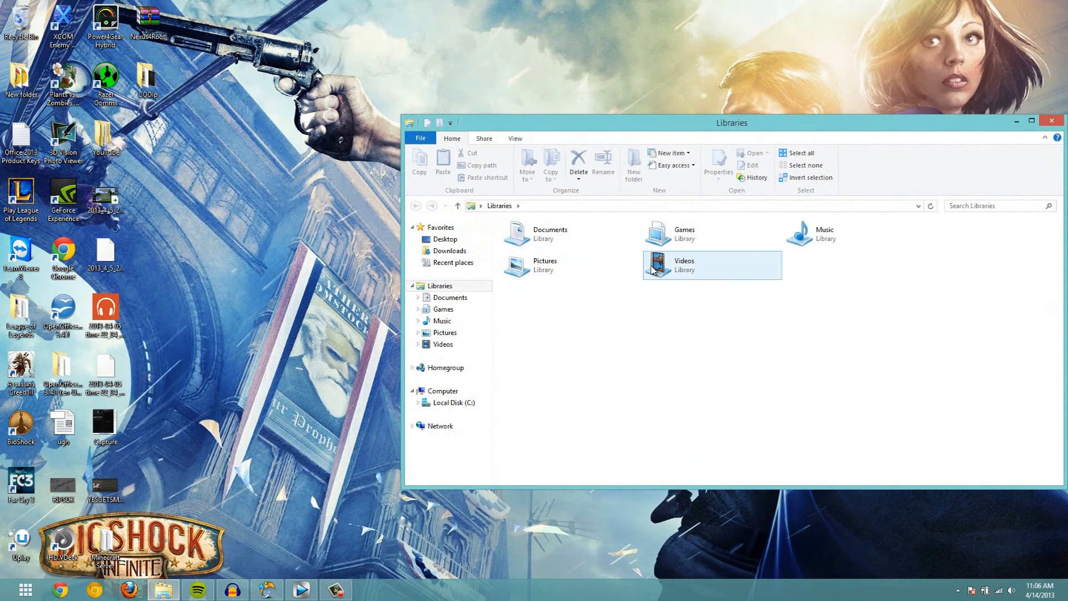
{"action": "left_click", "coordinate": [699, 278]}
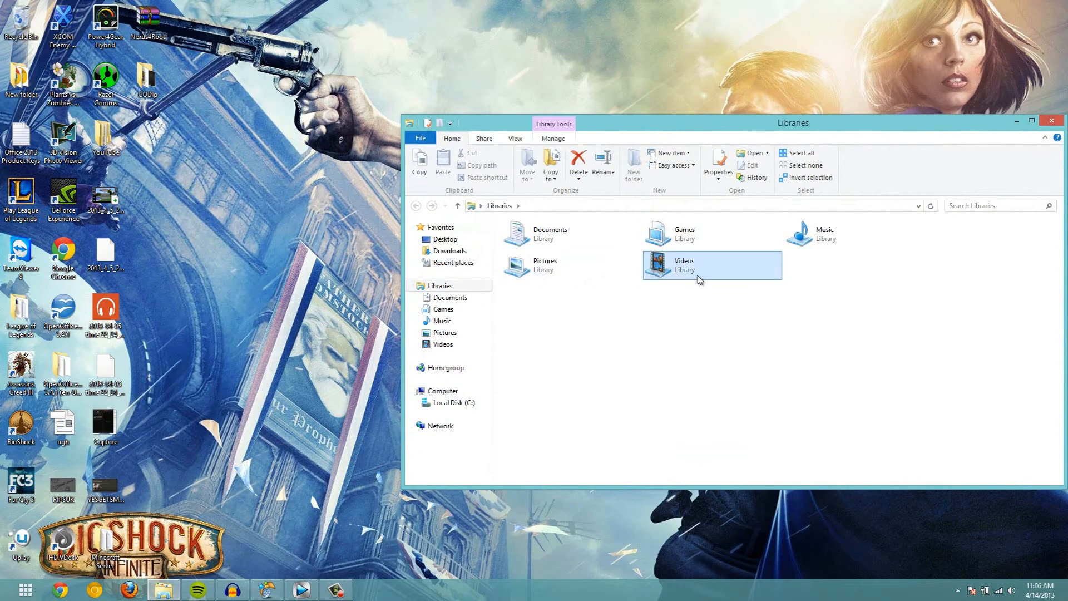
{"action": "double_click", "coordinate": [699, 279]}
{"action": "scroll", "coordinate": [839, 444], "scroll_direction": "down", "scroll_amount": 1}
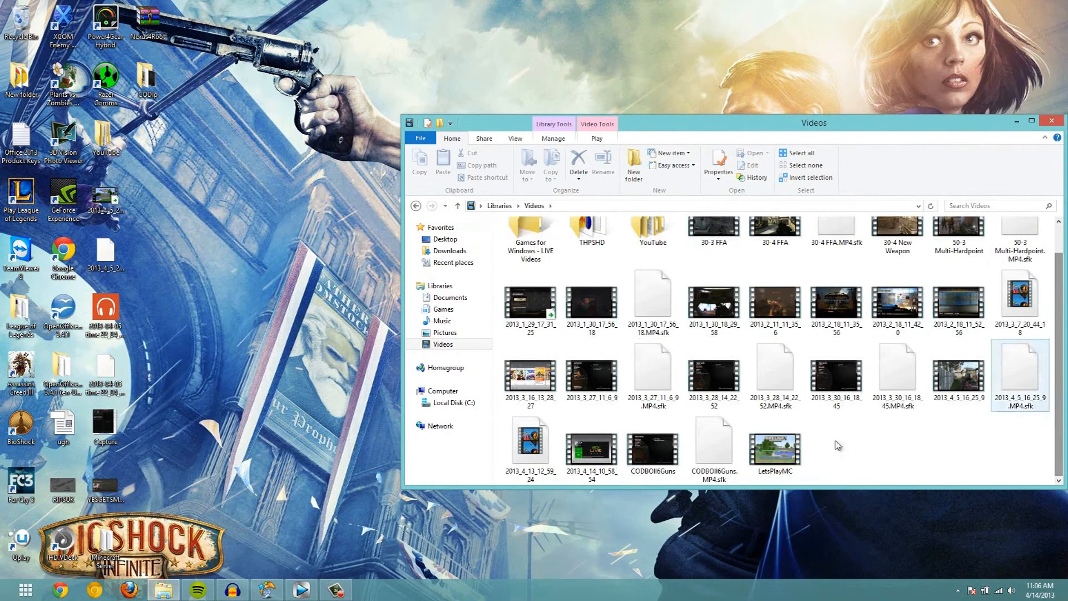
{"action": "left_click", "coordinate": [591, 450]}
{"action": "left_click_drag", "start_coordinate": [628, 222], "coordinate": [656, 201]}
{"action": "left_click", "coordinate": [1051, 120]}
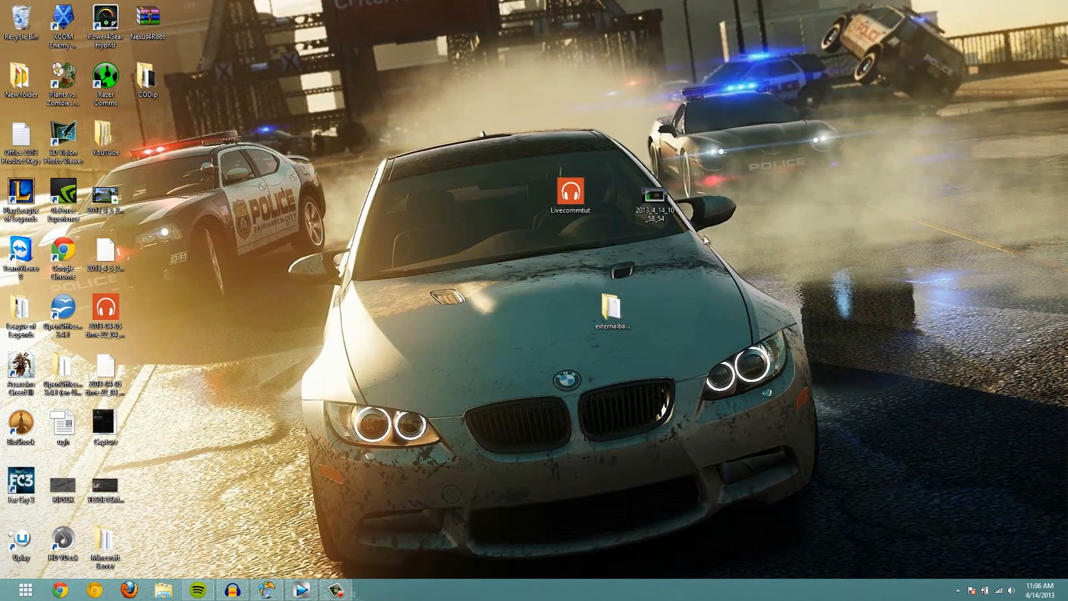
Switch to Vegas Pro and create a new project with the HD 1080-60i (1920x1080, 29.970 fps) template
{"action": "left_click", "coordinate": [301, 589]}
{"action": "left_click", "coordinate": [9, 18]}
{"action": "left_click", "coordinate": [20, 29]}
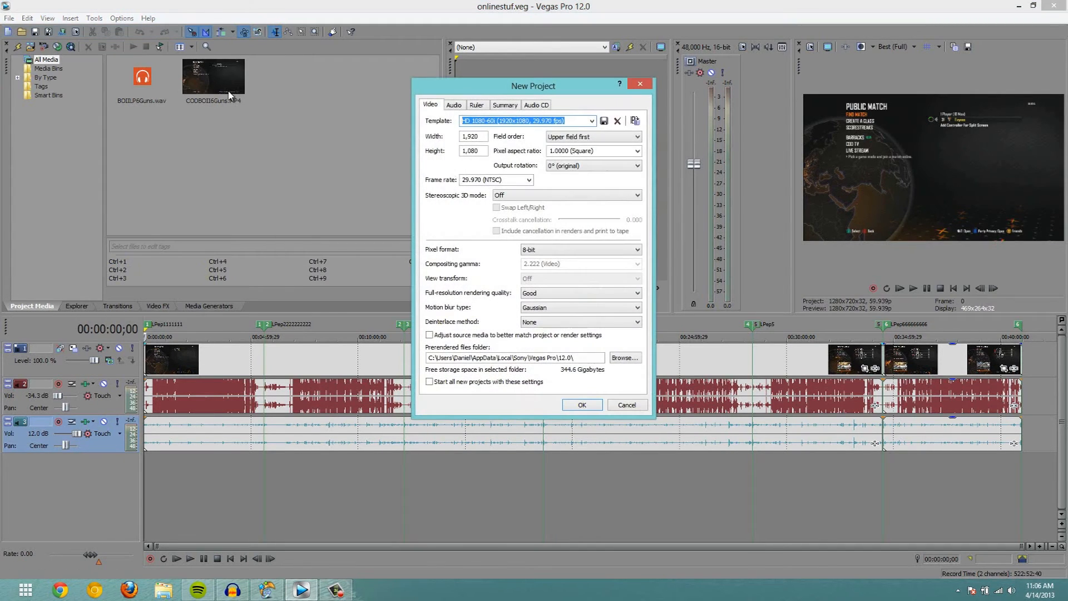
{"action": "left_click", "coordinate": [574, 408]}
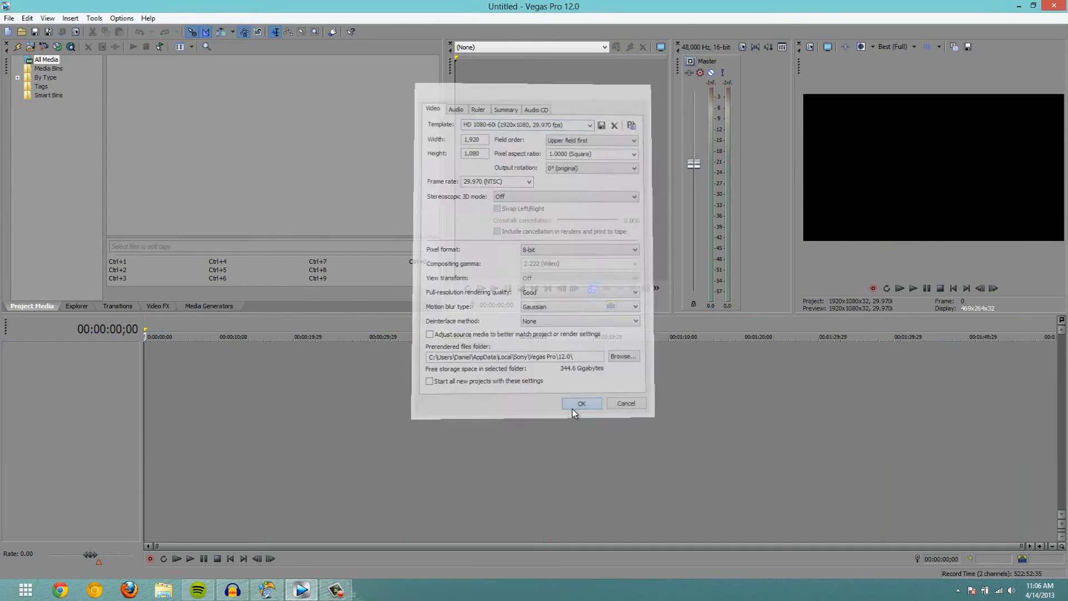
Import the 2013_4_14_10_58_54 video and the Livecommtut audio file from the Desktop into the project media
{"action": "left_click", "coordinate": [10, 18]}
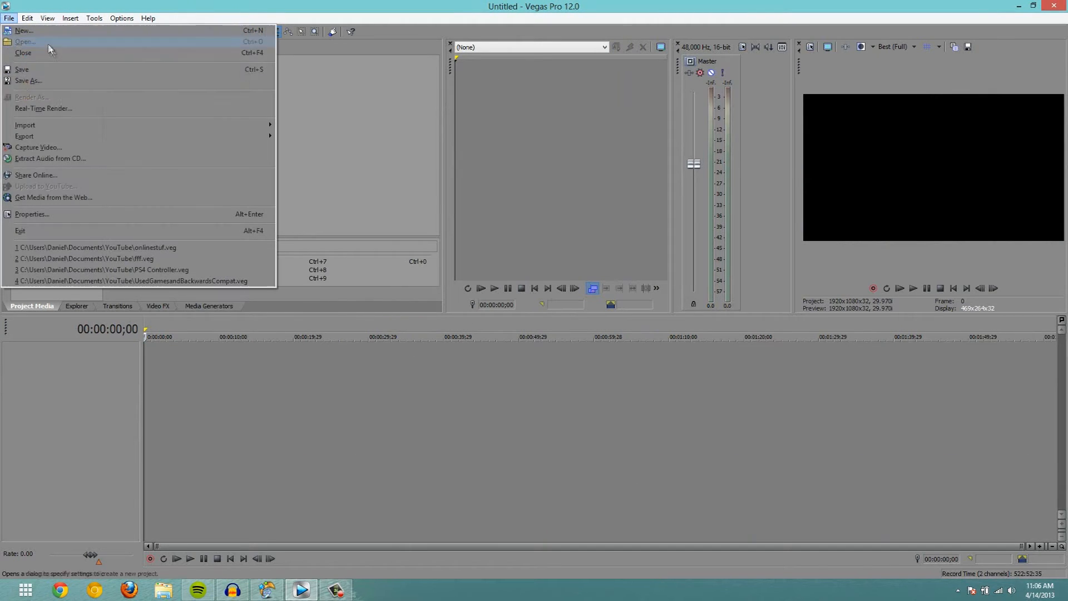
{"action": "mouse_move", "coordinate": [64, 133]}
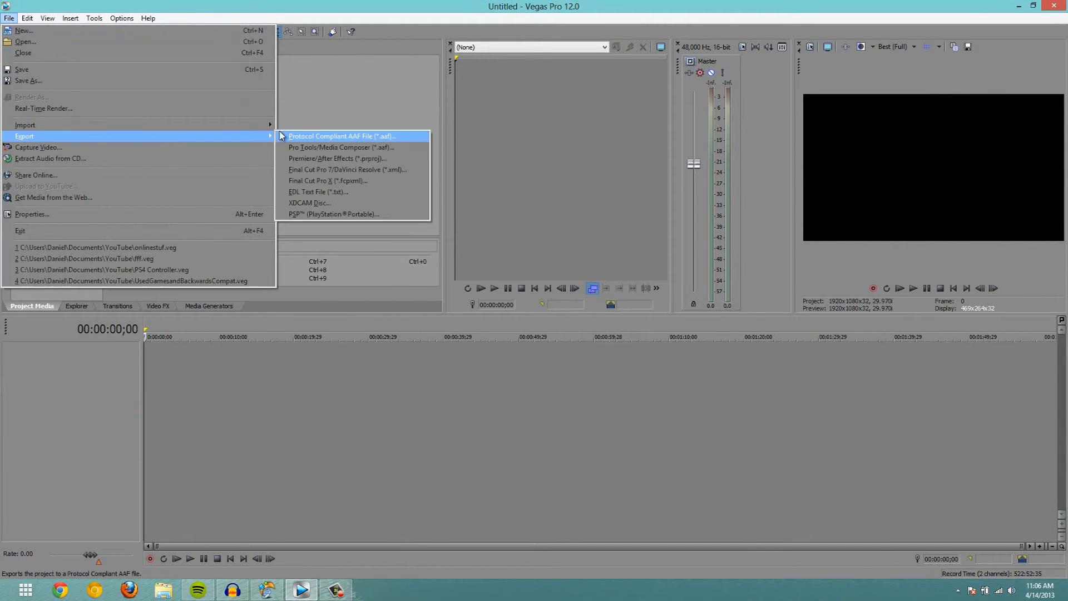
{"action": "left_click", "coordinate": [279, 124]}
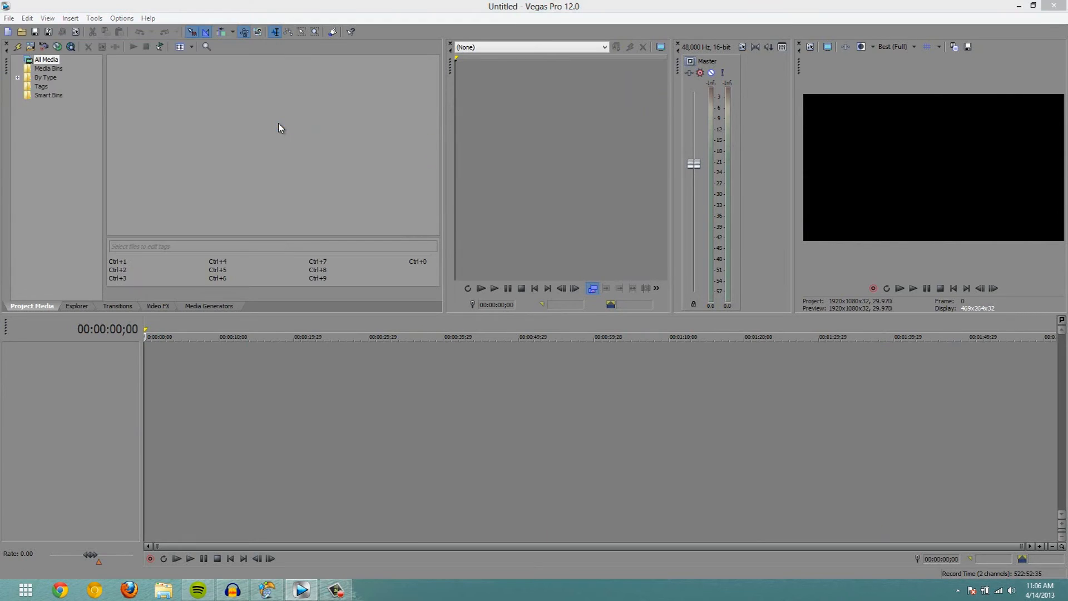
{"action": "double_click", "coordinate": [281, 128]}
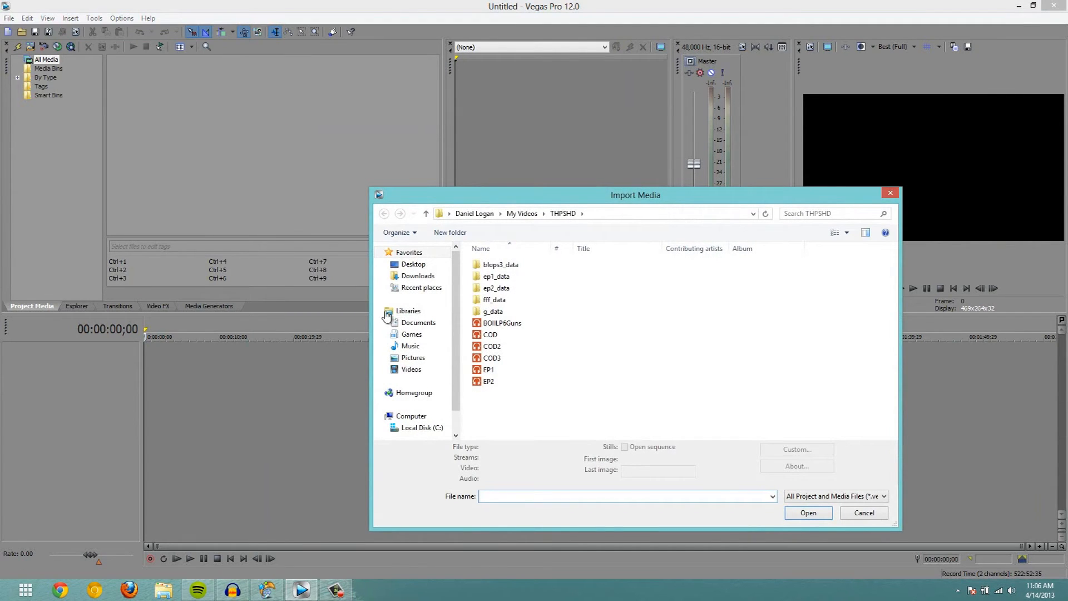
{"action": "left_click", "coordinate": [405, 265]}
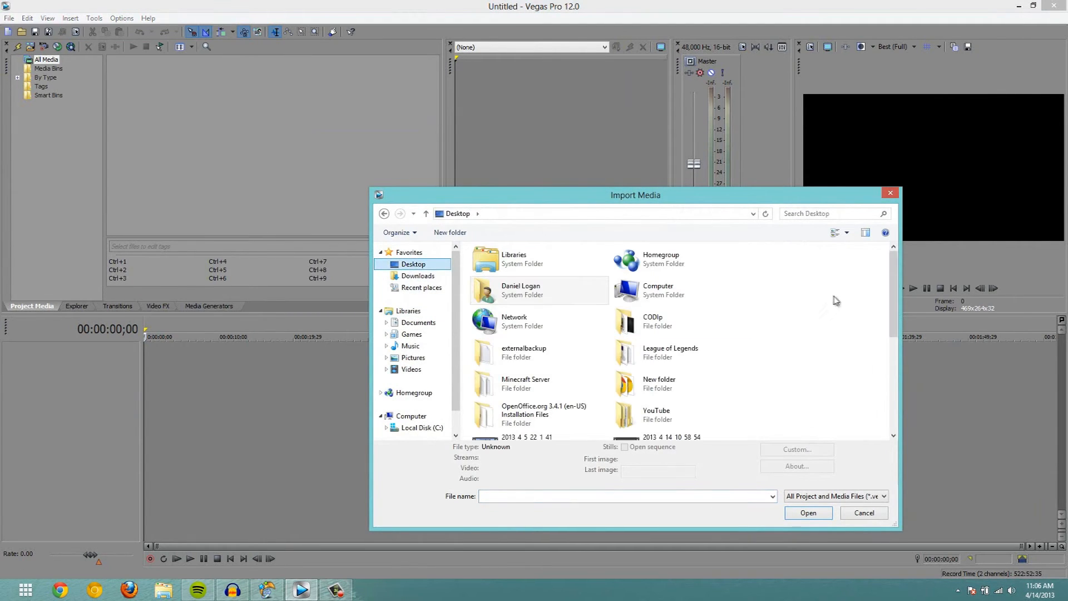
{"action": "left_click_drag", "start_coordinate": [894, 299], "coordinate": [894, 338]}
{"action": "left_click", "coordinate": [666, 348]}
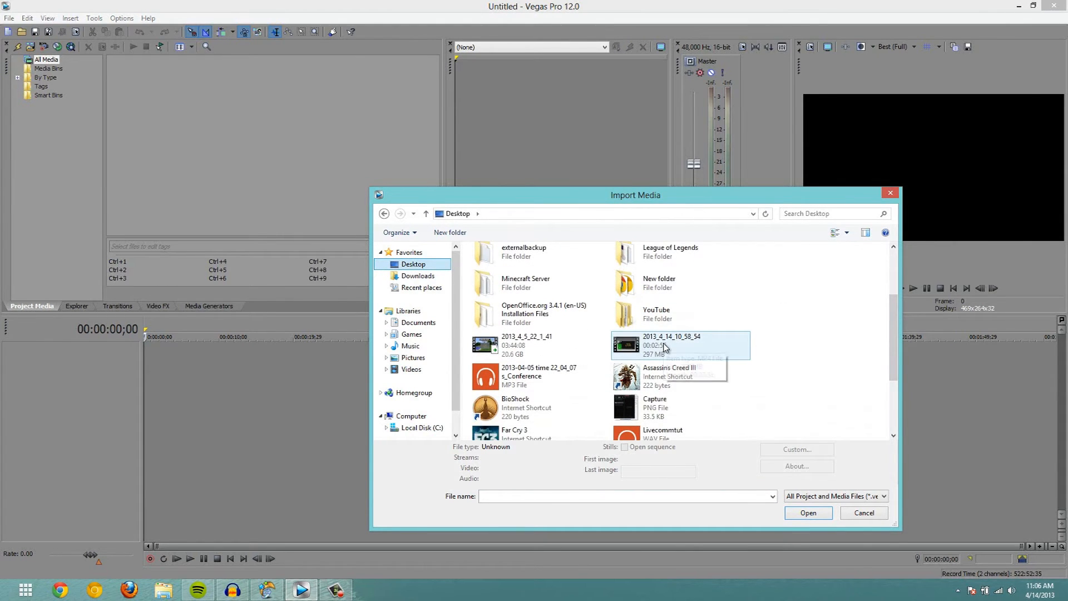
{"action": "scroll", "coordinate": [897, 330], "scroll_direction": "down", "scroll_amount": 3}
{"action": "left_click", "coordinate": [668, 381], "text": "ctrl"}
{"action": "left_click", "coordinate": [807, 519]}
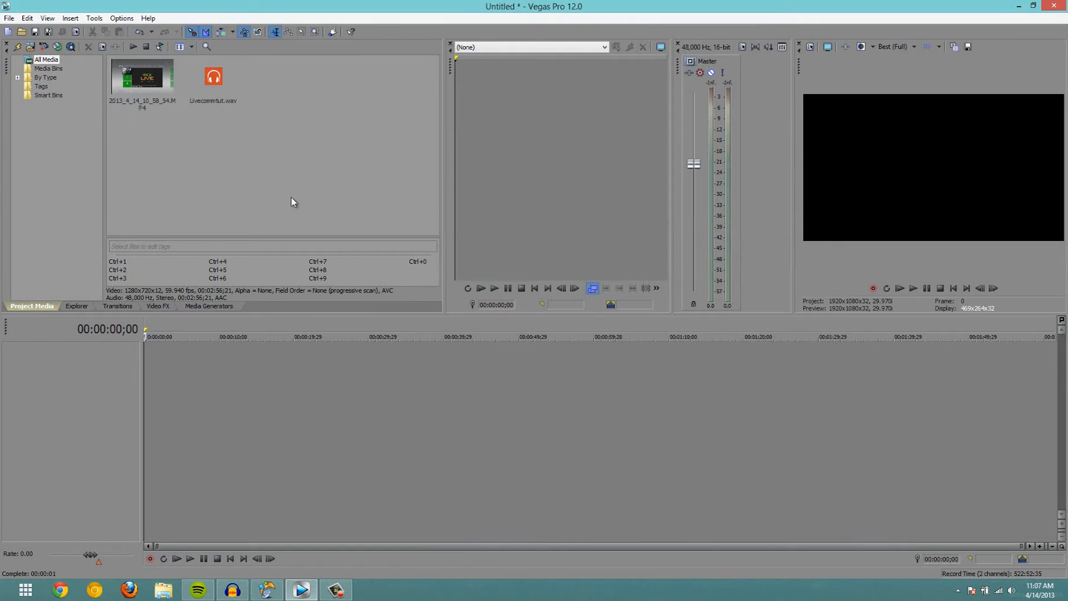
Place the 2013_4_14_10_58_54 clip at the start of the timeline and Livecommtut.wav on a separate audio track below it
{"action": "left_click_drag", "start_coordinate": [152, 88], "coordinate": [147, 84]}
{"action": "left_click_drag", "start_coordinate": [204, 412], "coordinate": [195, 362]}
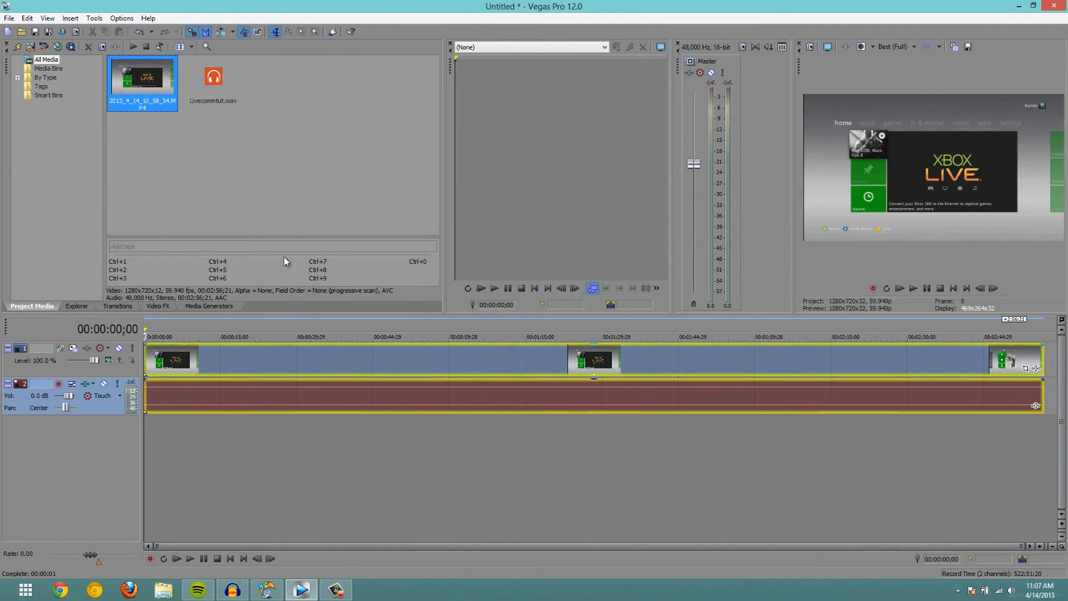
{"action": "left_click_drag", "start_coordinate": [214, 89], "coordinate": [211, 100]}
{"action": "left_click_drag", "start_coordinate": [142, 449], "coordinate": [125, 453]}
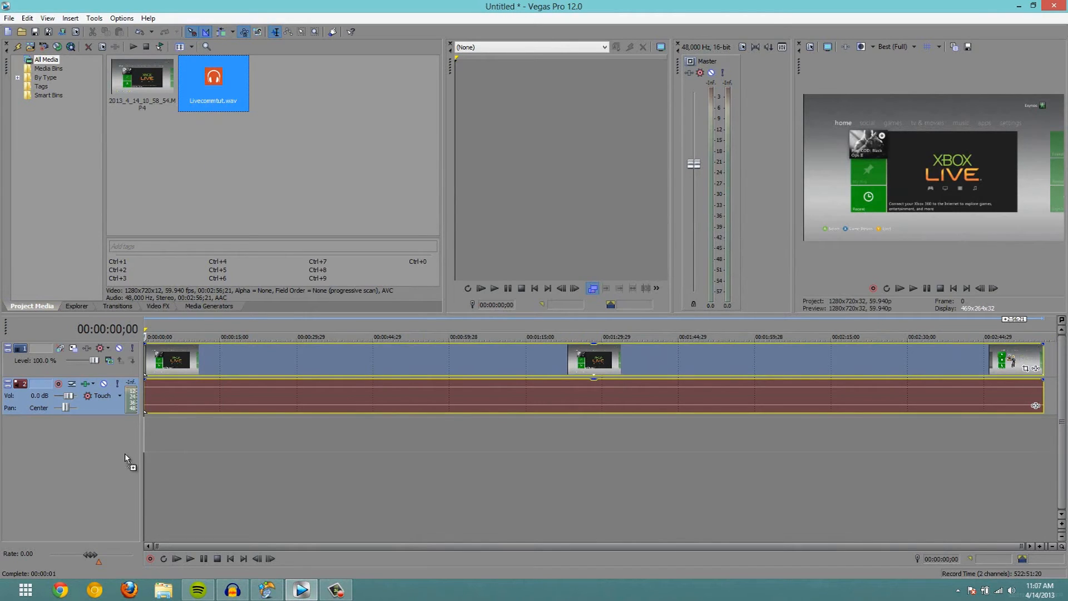
{"action": "left_click", "coordinate": [439, 333]}
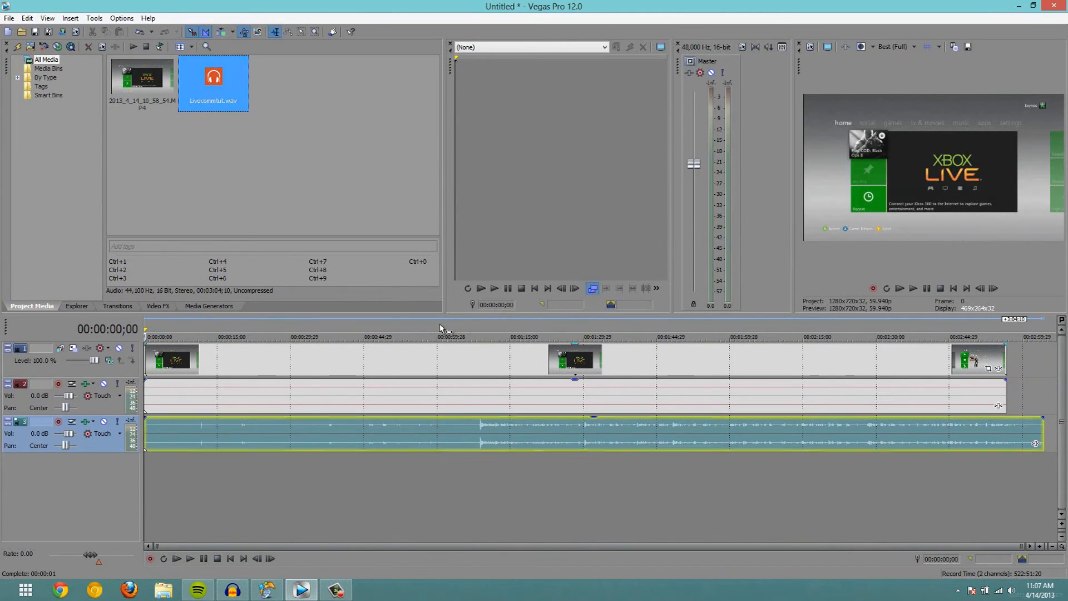
Move the 2013_4_14_10_58_54 clip with its audio about 7.5 seconds later so its end lines up with the end of Livecommtut.wav
{"action": "left_click_drag", "start_coordinate": [989, 290], "coordinate": [989, 290]}
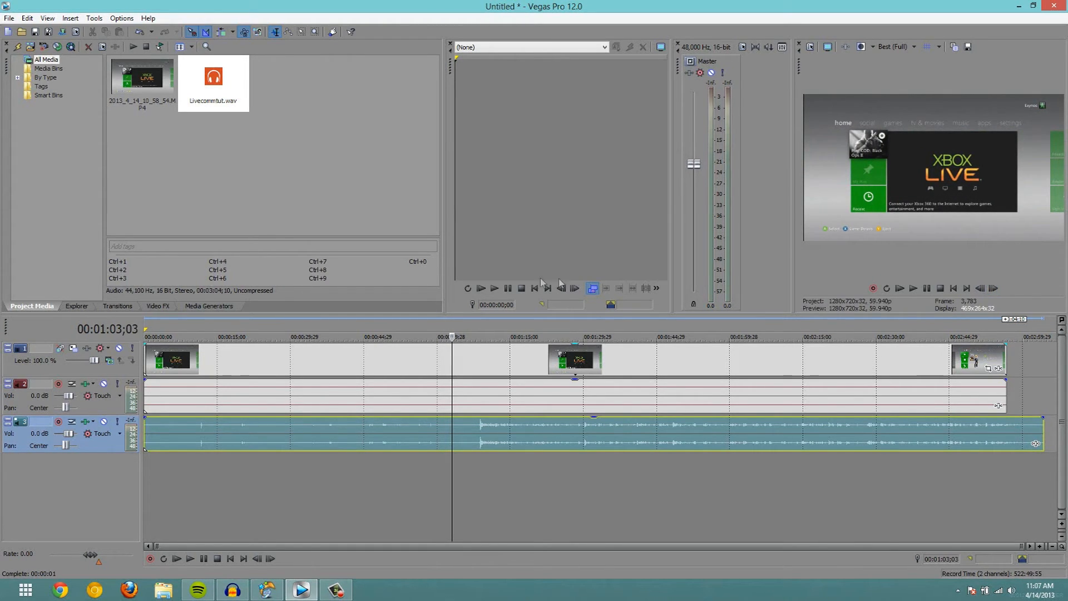
{"action": "left_click", "coordinate": [355, 334]}
{"action": "left_click", "coordinate": [387, 333]}
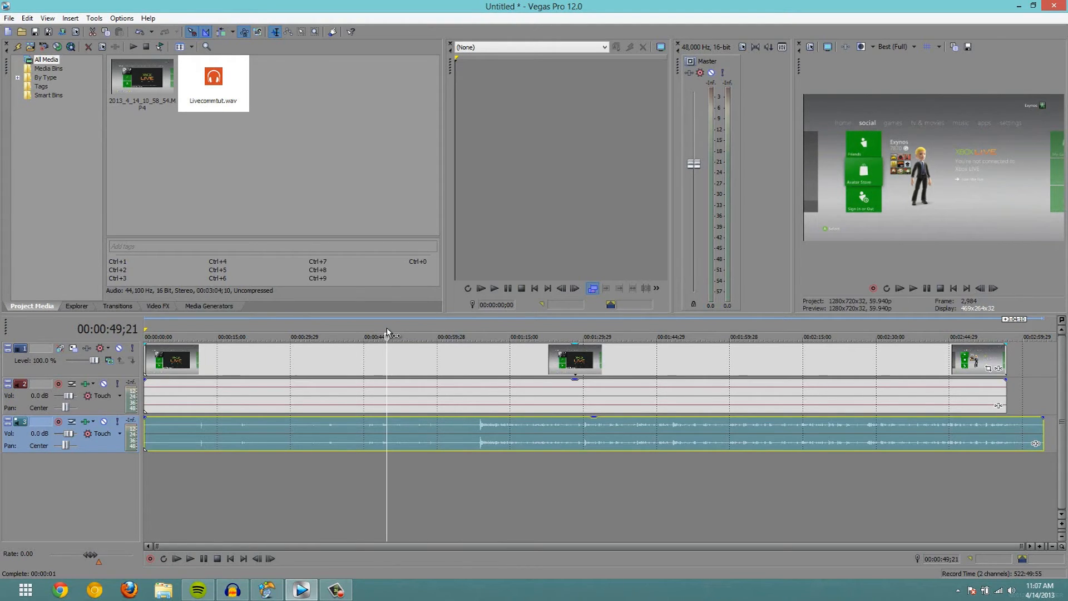
{"action": "scroll", "coordinate": [449, 436], "scroll_direction": "up", "scroll_amount": 6}
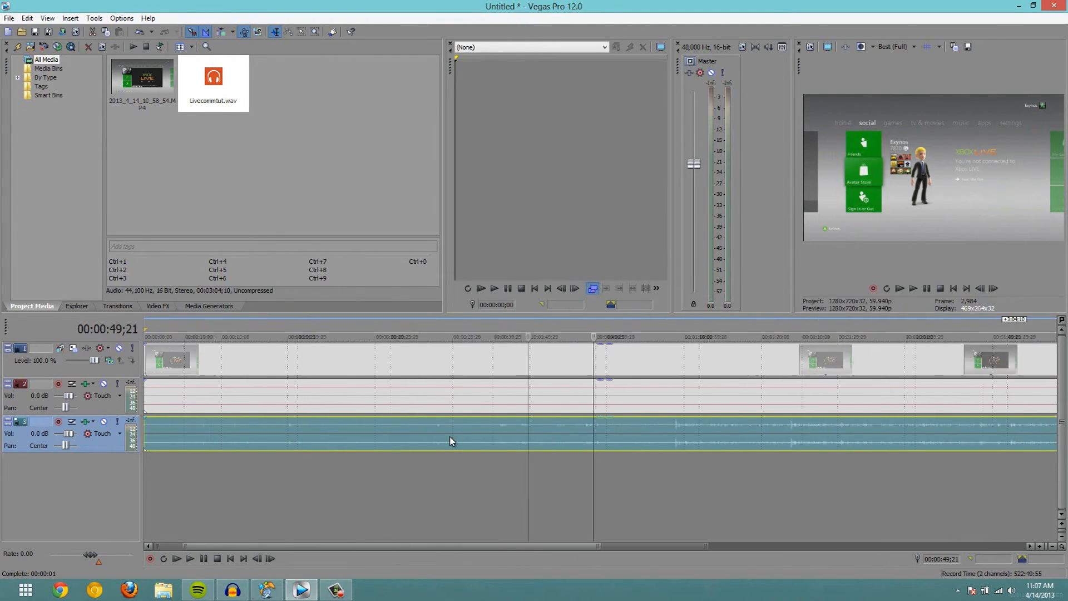
{"action": "scroll", "coordinate": [544, 371], "scroll_direction": "down", "scroll_amount": 3}
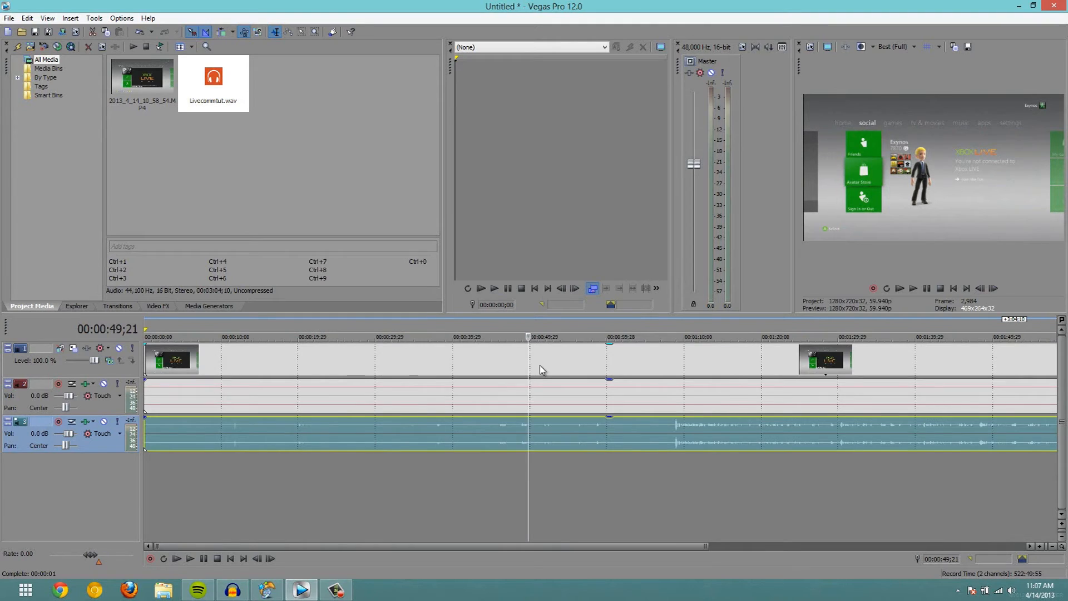
{"action": "scroll", "coordinate": [542, 370], "scroll_direction": "down", "scroll_amount": 2}
{"action": "left_click", "coordinate": [503, 371]}
{"action": "left_click_drag", "start_coordinate": [504, 371], "coordinate": [516, 357]}
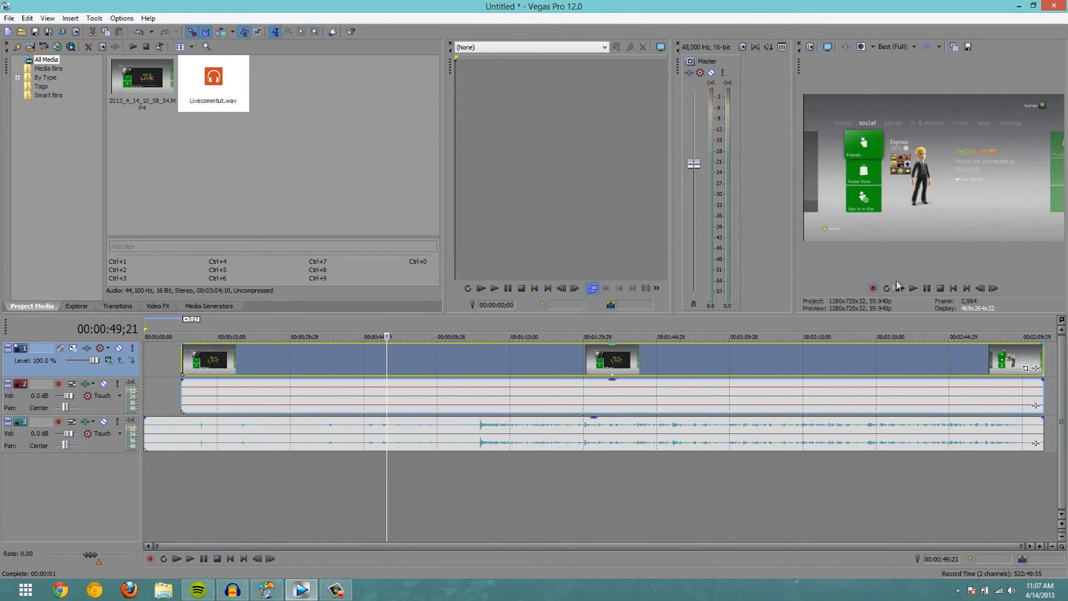
Play the timeline around the 52-second and 1:09 marks to compare the commentary timing with the Xbox footage
{"action": "left_click", "coordinate": [912, 289]}
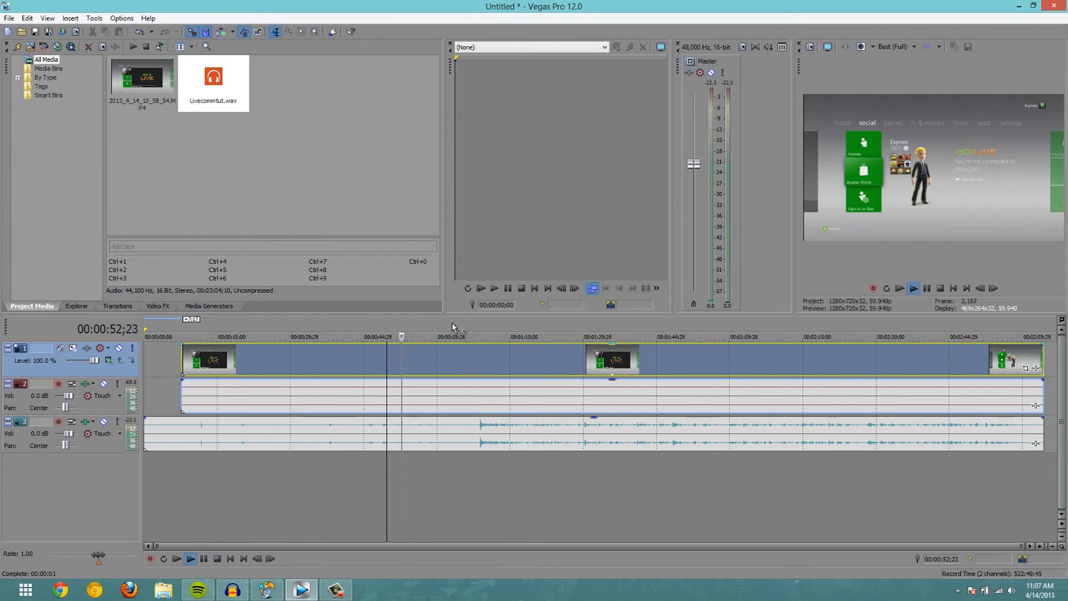
{"action": "left_click", "coordinate": [479, 333]}
{"action": "left_click", "coordinate": [926, 288]}
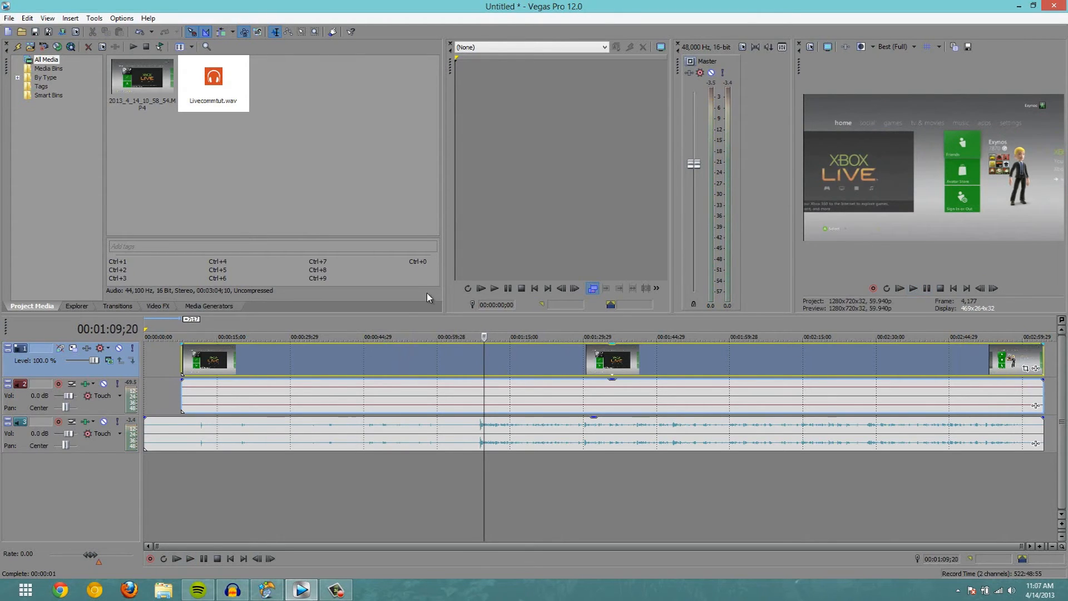
{"action": "left_click", "coordinate": [400, 322]}
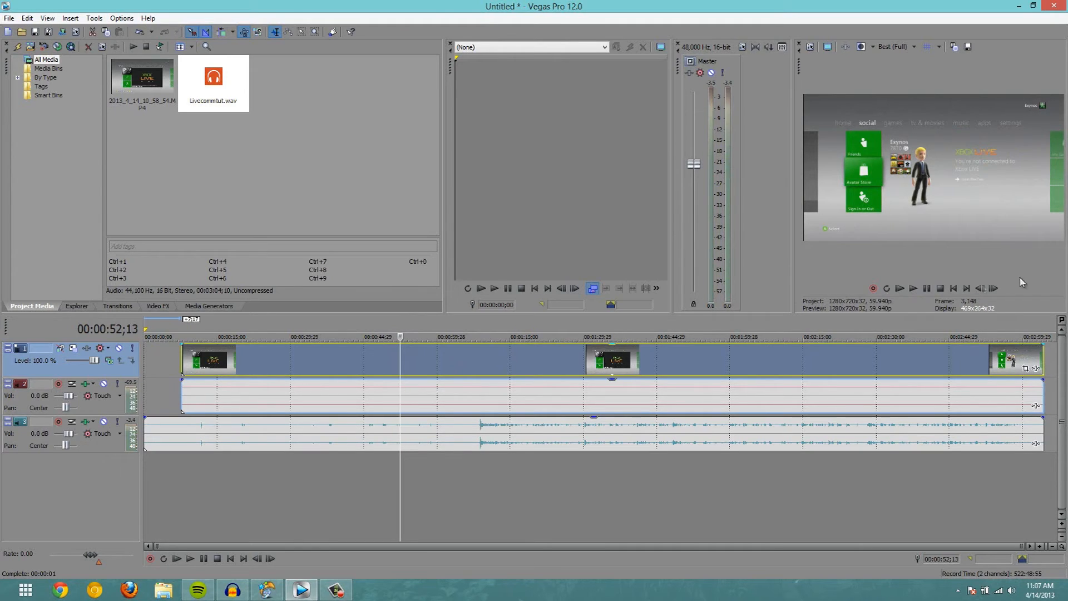
{"action": "left_click", "coordinate": [914, 289]}
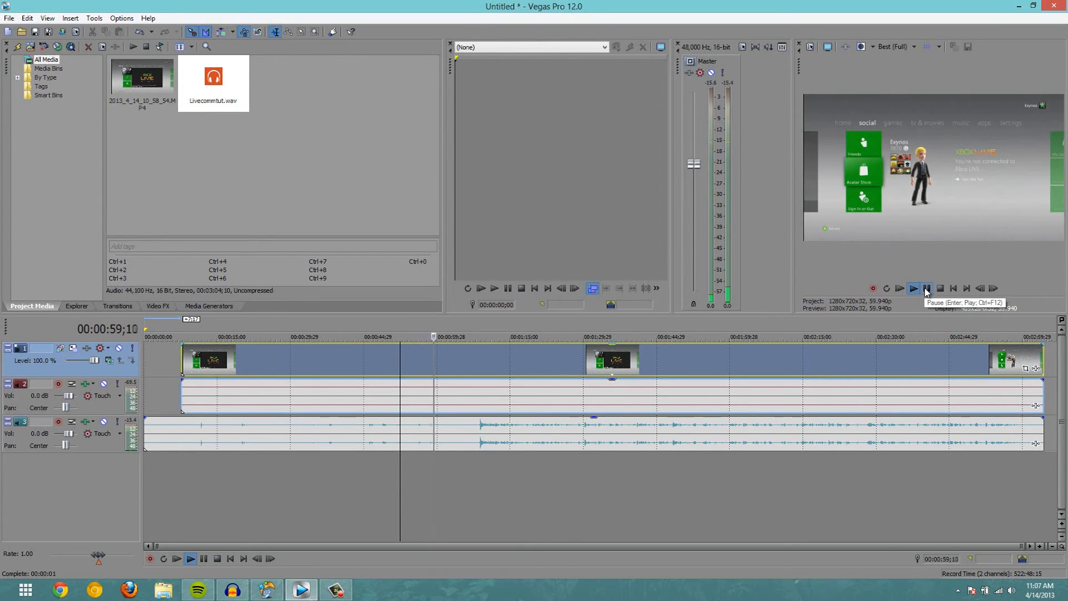
{"action": "left_click", "coordinate": [926, 289]}
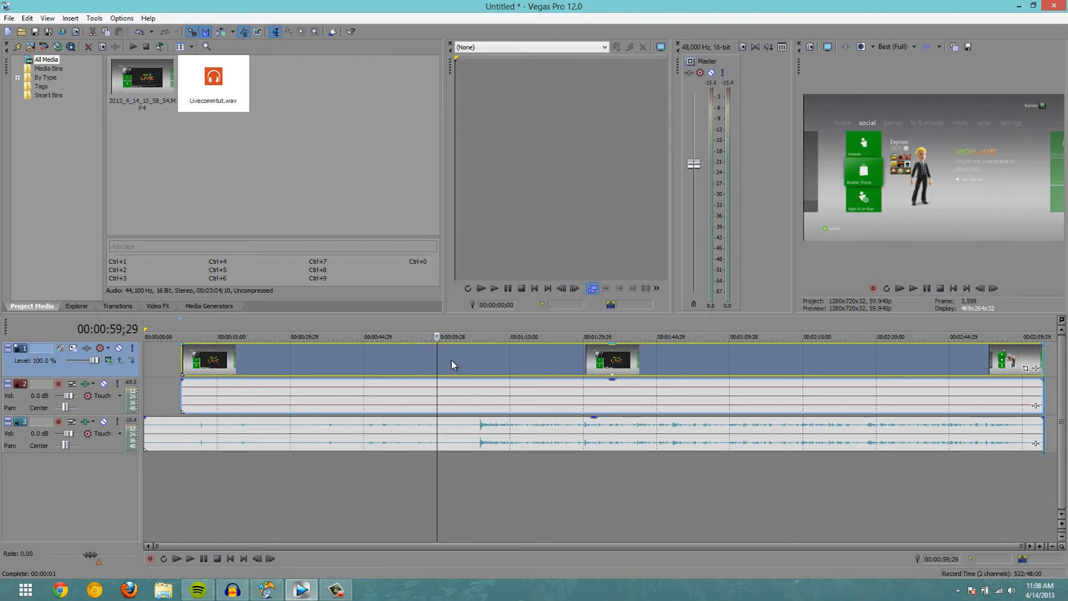
Shift the Xbox clip with its audio about 2 seconds earlier relative to the commentary and return the playhead to about 0:53
{"action": "left_click_drag", "start_coordinate": [452, 359], "coordinate": [444, 361]}
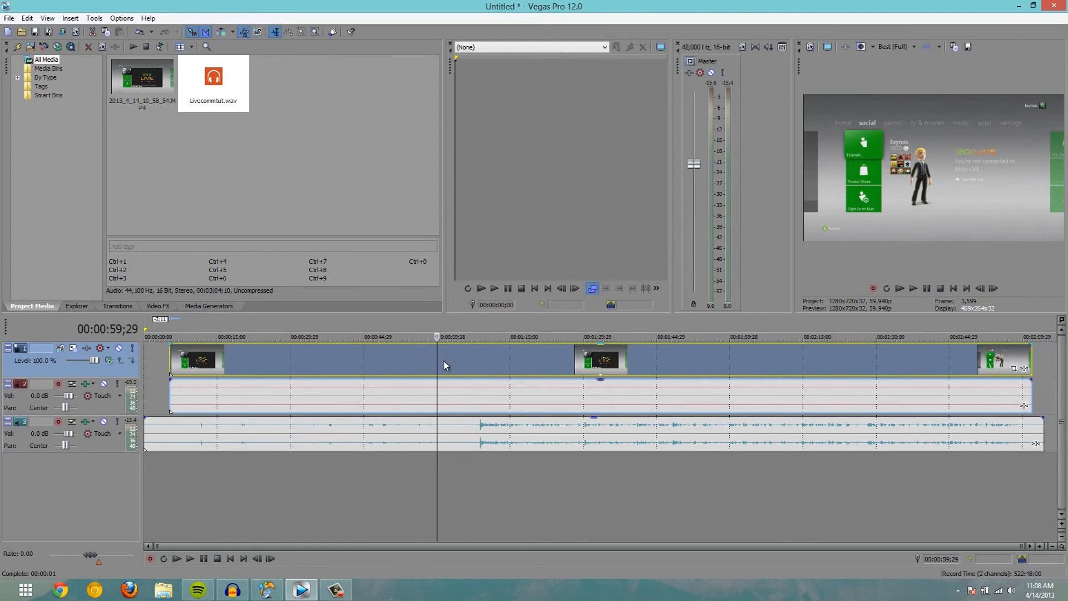
{"action": "left_click", "coordinate": [407, 333]}
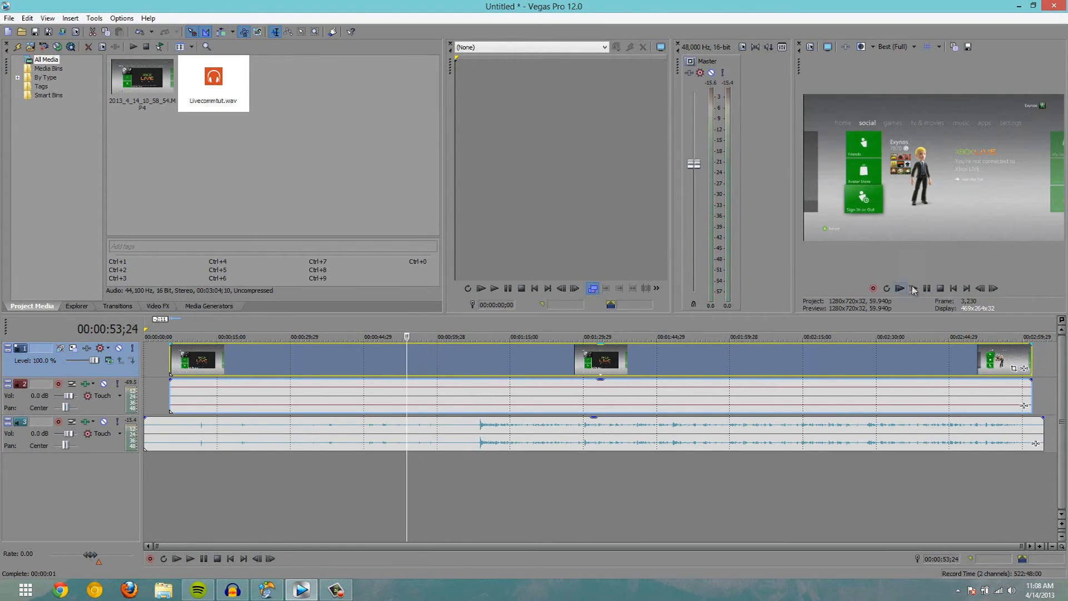
Examine the commentary waveform closely around 2:10 and play that section to check its sync with the footage
{"action": "left_click", "coordinate": [543, 327]}
{"action": "left_click_drag", "start_coordinate": [590, 316], "coordinate": [780, 322]}
{"action": "scroll", "coordinate": [815, 384], "scroll_direction": "up", "scroll_amount": 5}
{"action": "scroll", "coordinate": [781, 400], "scroll_direction": "up", "scroll_amount": 3}
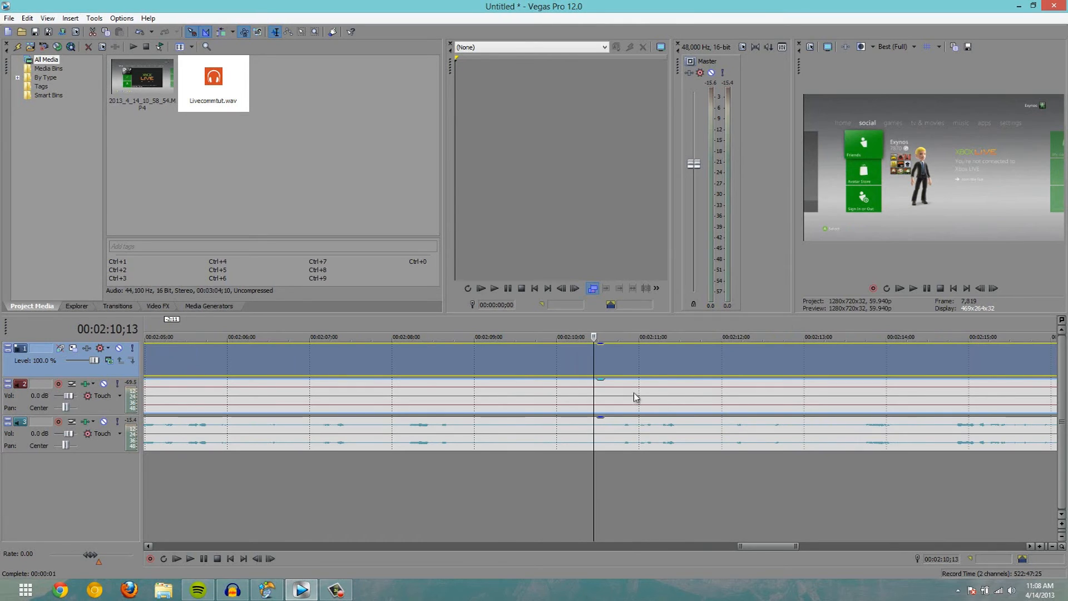
{"action": "left_click", "coordinate": [913, 289]}
{"action": "scroll", "coordinate": [867, 351], "scroll_direction": "down", "scroll_amount": 3}
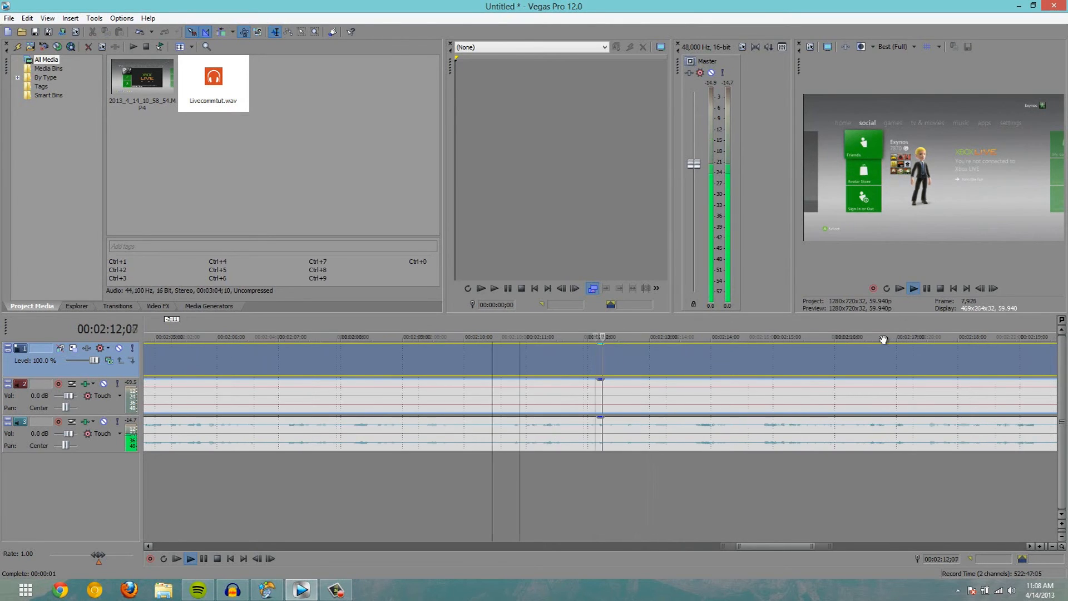
{"action": "scroll", "coordinate": [857, 362], "scroll_direction": "down", "scroll_amount": 2}
{"action": "left_click", "coordinate": [926, 289]}
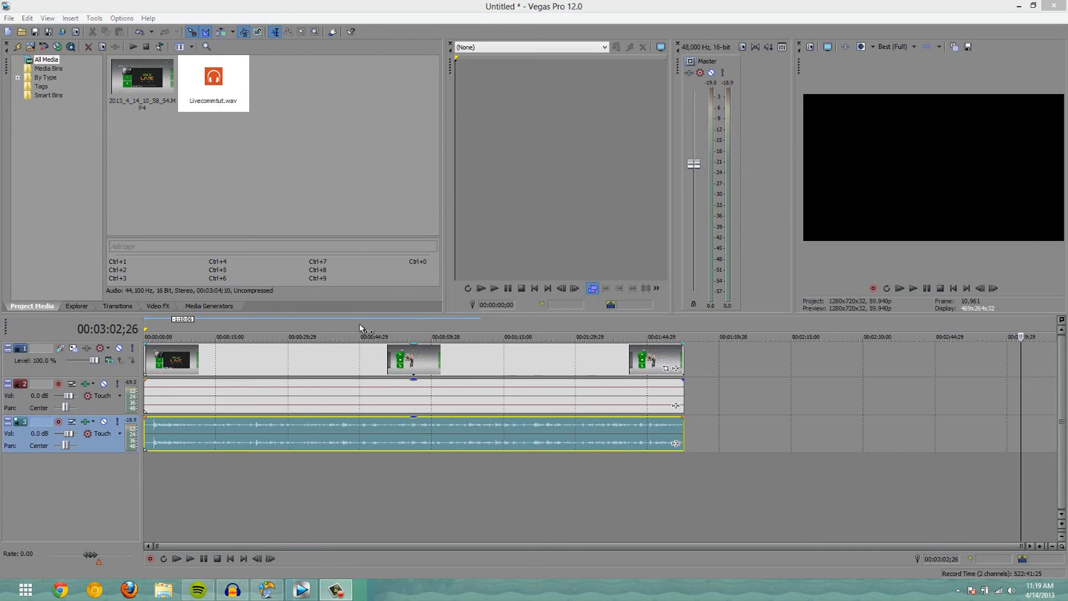
Play the trimmed timeline from about 0:41 and from about 0:56 to check the commentary against the footage
{"action": "left_click", "coordinate": [341, 328]}
{"action": "left_click", "coordinate": [913, 288]}
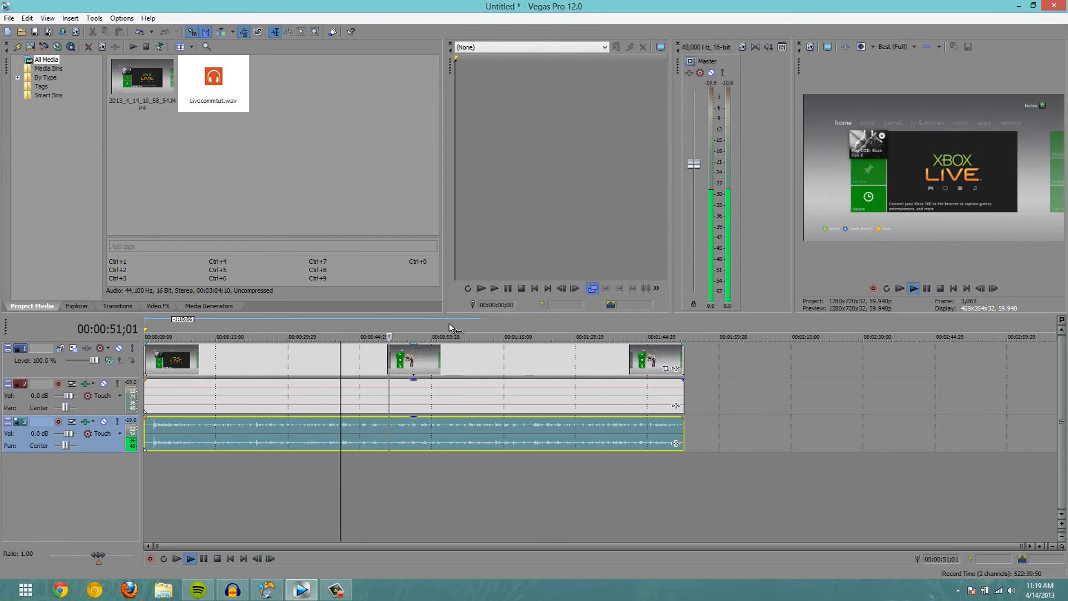
{"action": "left_click", "coordinate": [416, 330]}
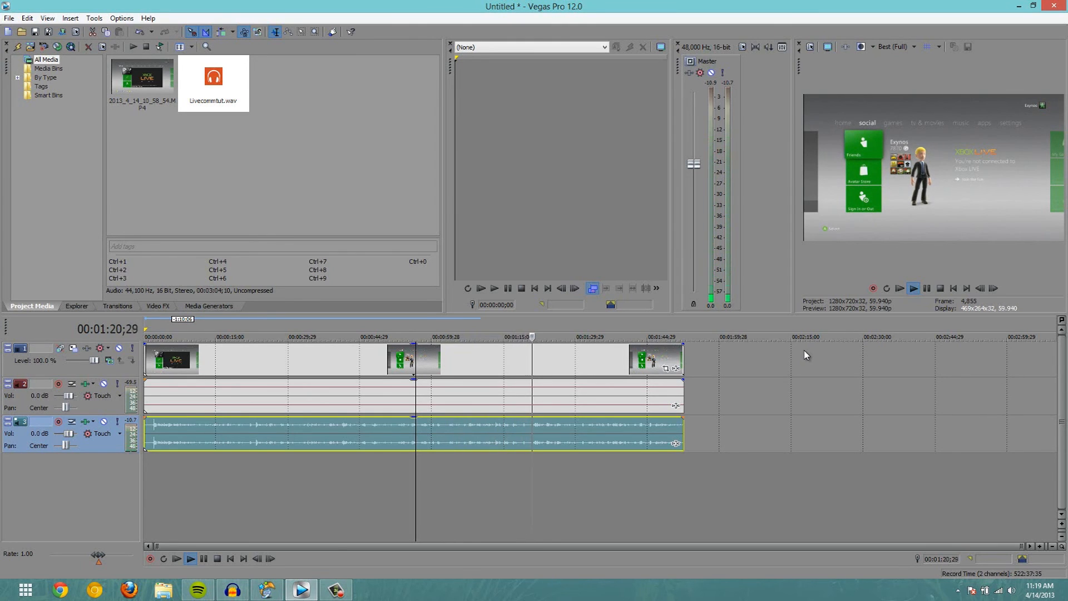
{"action": "left_click", "coordinate": [928, 287]}
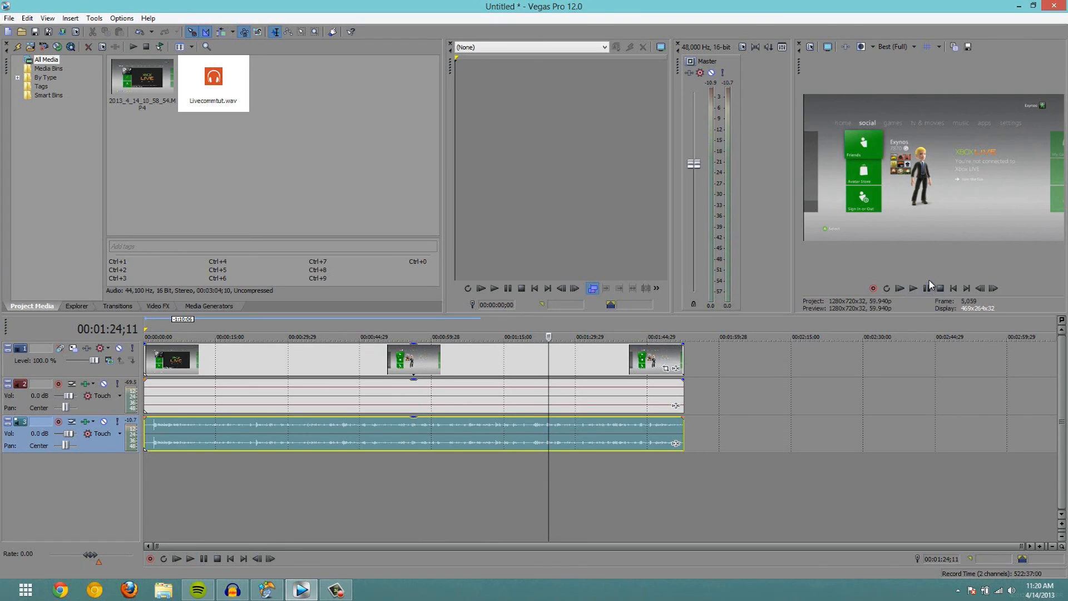